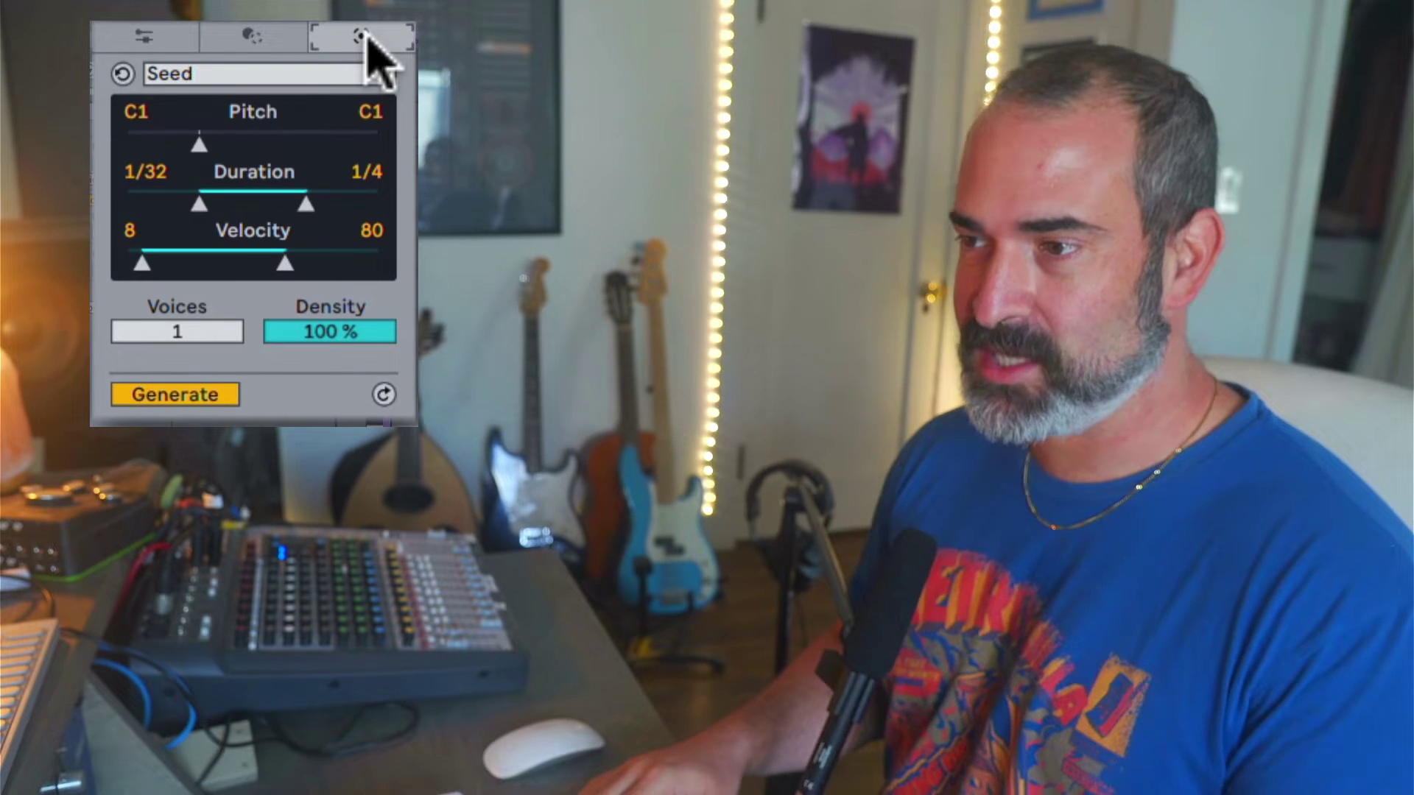
Play the Kick track's first clip to audition the kick
{"action": "left_click", "coordinate": [249, 68]}
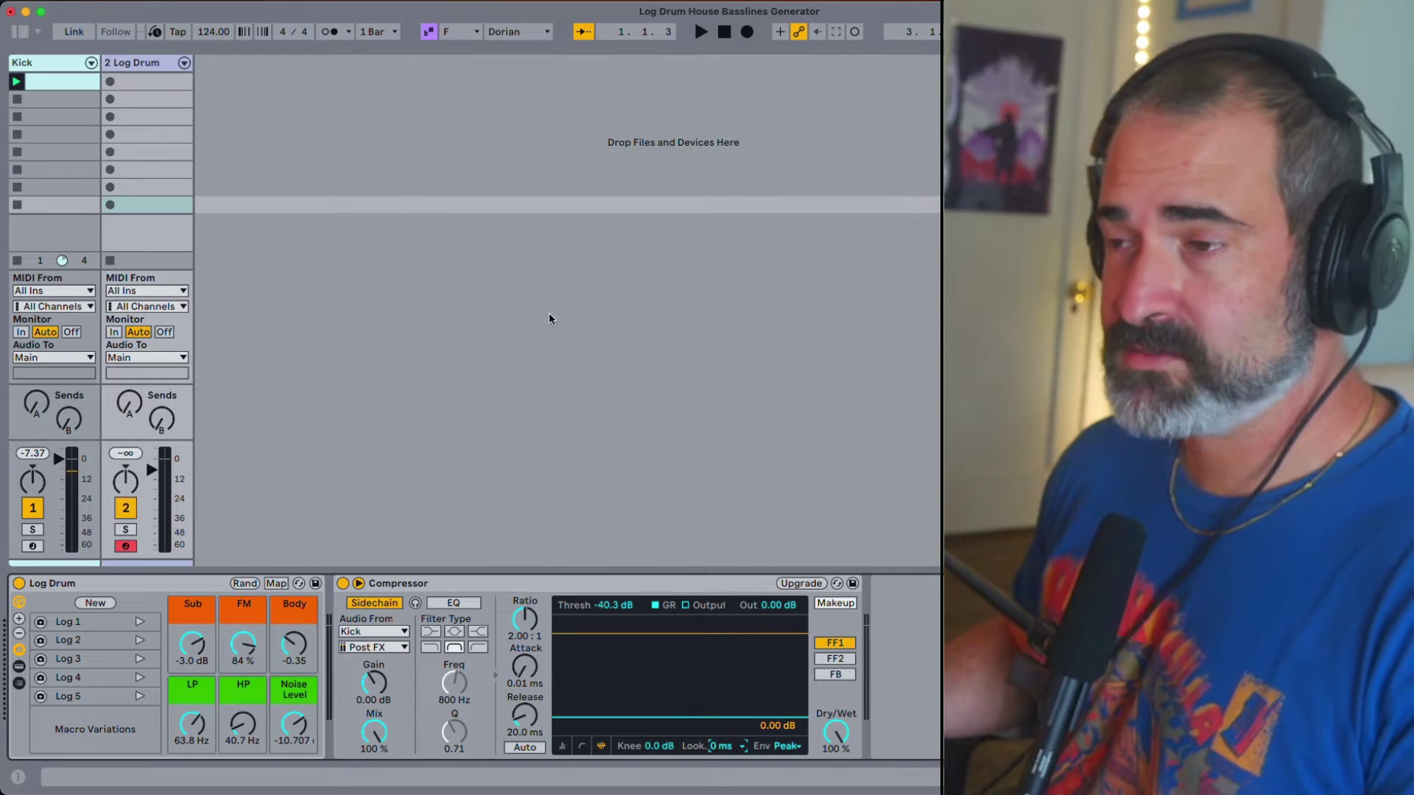
{"action": "left_click", "coordinate": [72, 79]}
{"action": "key", "text": "space"}
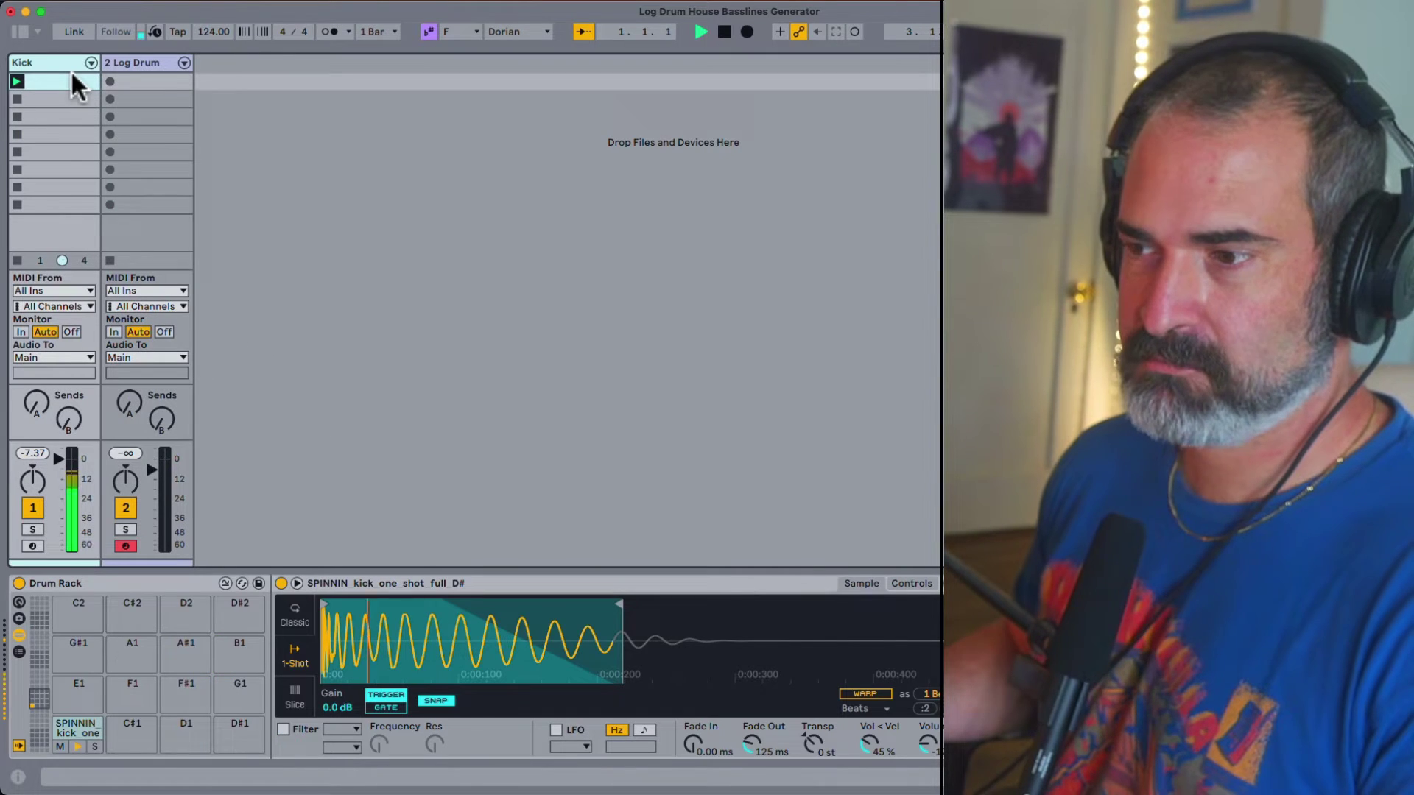
Stop playback and bring up the Log Drum track's instrument and compressor
{"action": "key", "text": "Right"}
{"action": "key", "text": "space"}
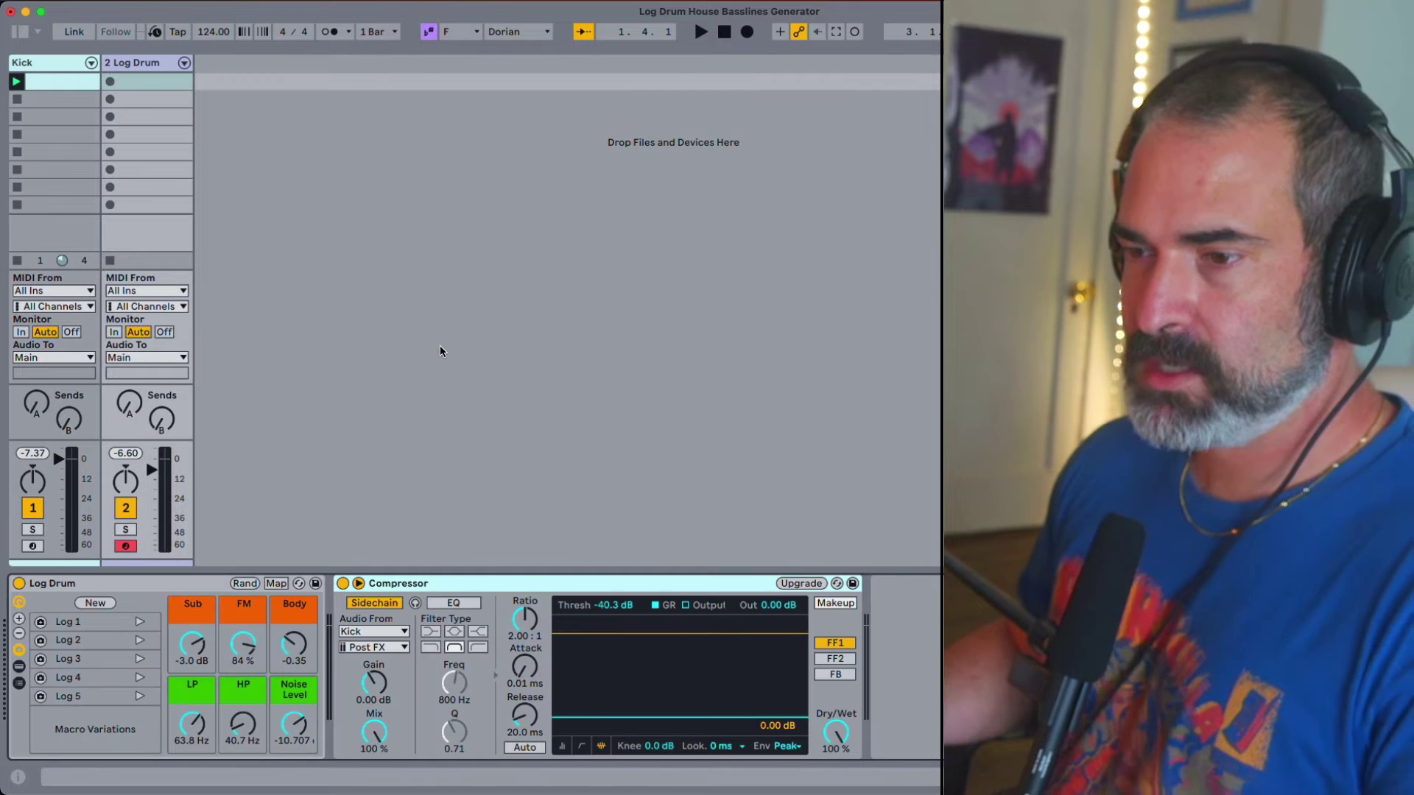
{"action": "left_click", "coordinate": [145, 580]}
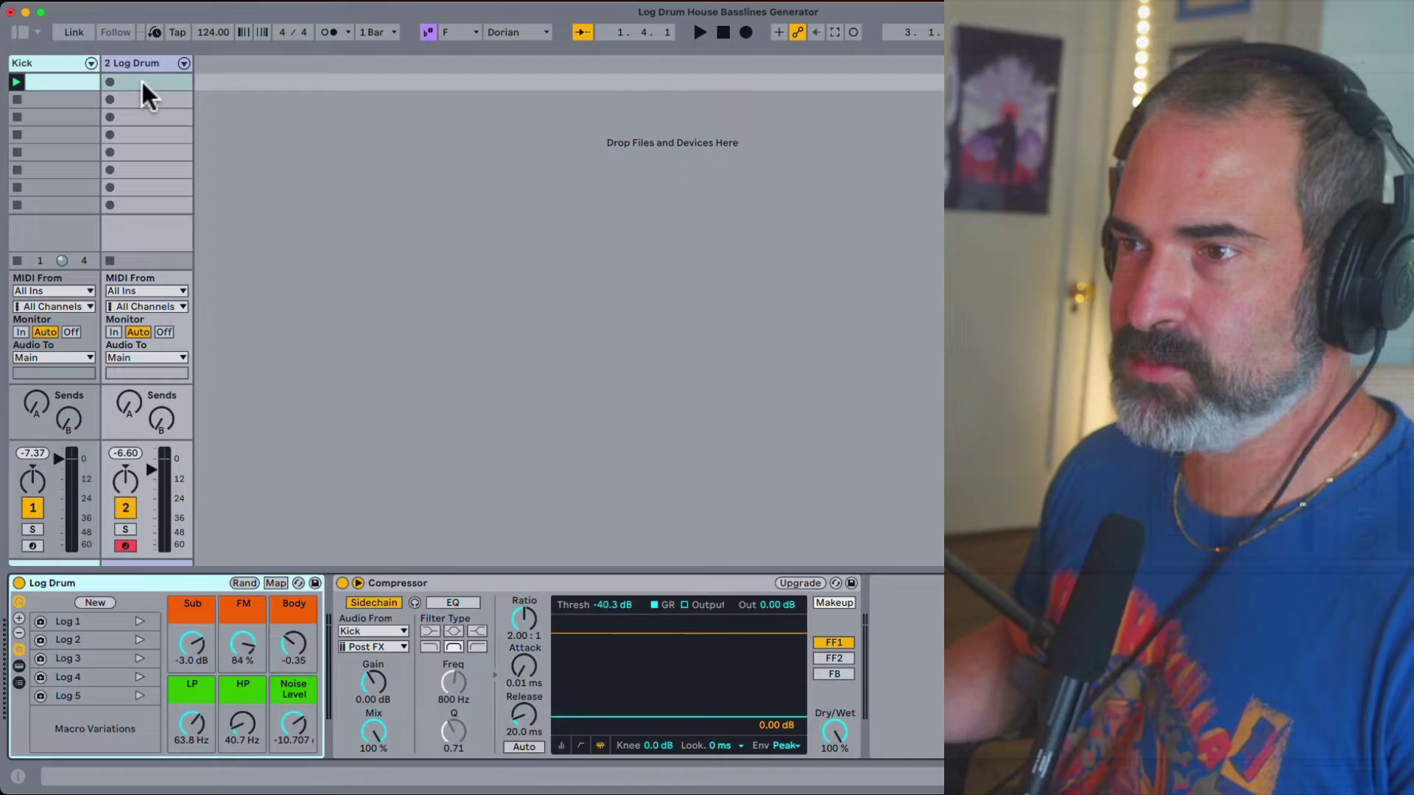
Create an empty MIDI clip in Log Drum slot 1, loop it to two beats, and zoom the editor in
{"action": "double_click", "coordinate": [141, 81]}
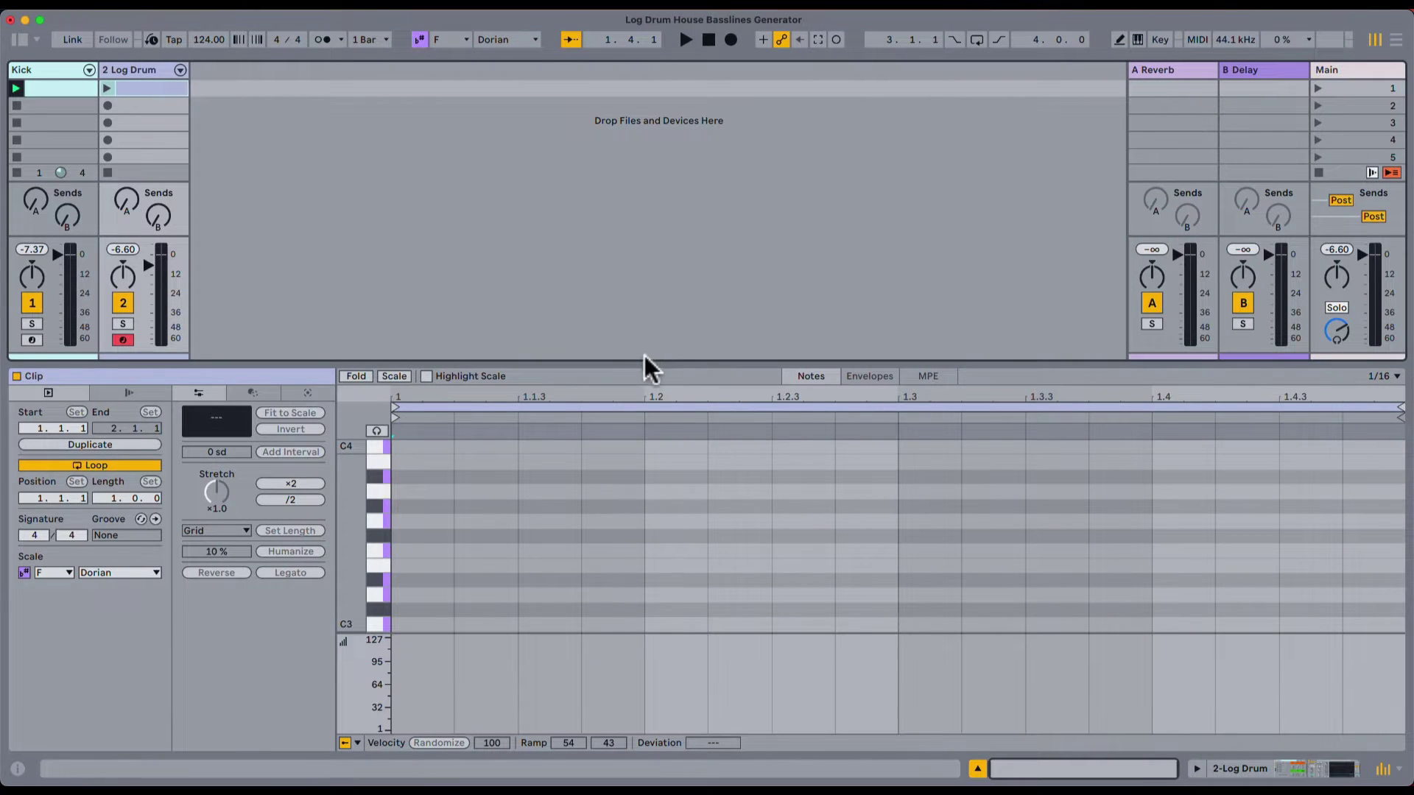
{"action": "left_click_drag", "start_coordinate": [645, 358], "coordinate": [628, 98]}
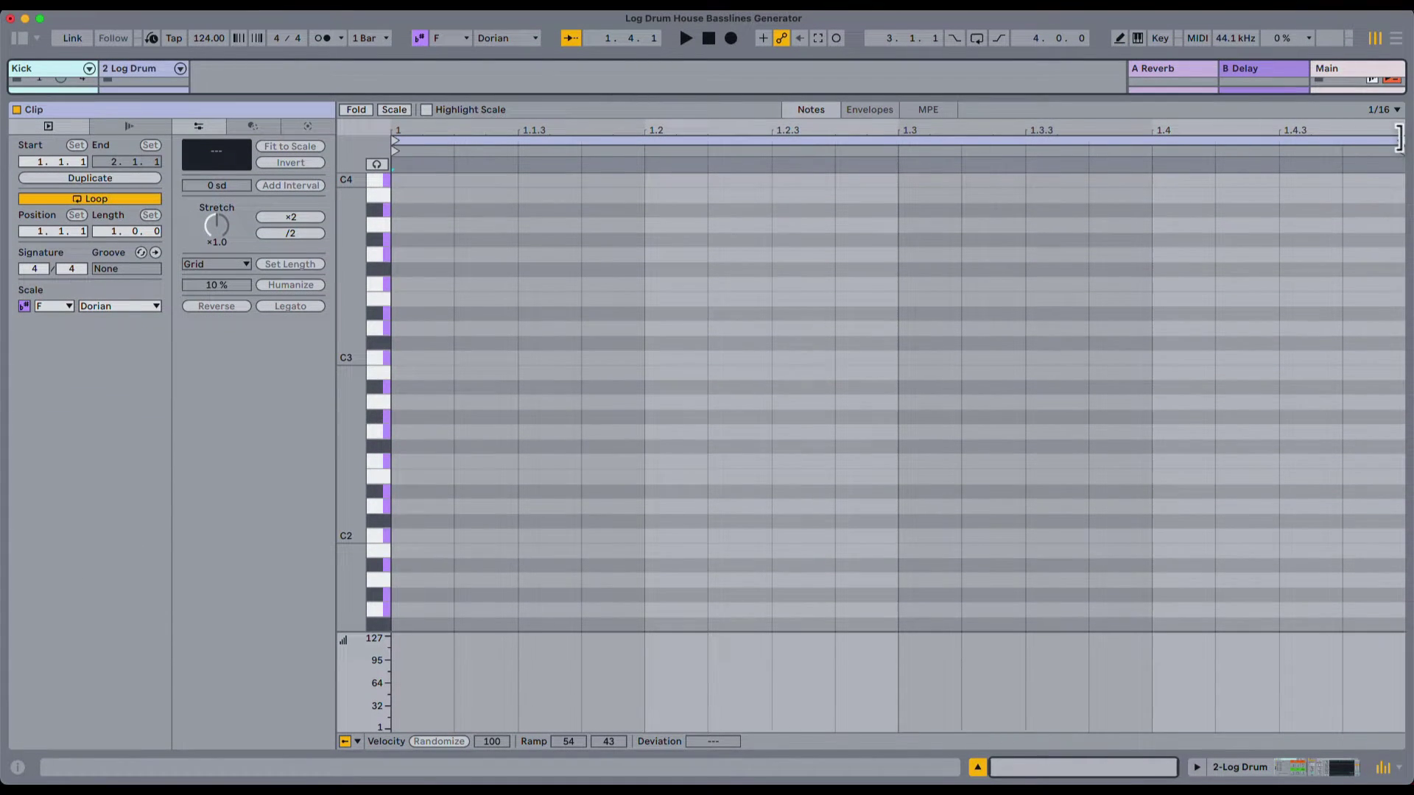
{"action": "left_click_drag", "start_coordinate": [1260, 139], "coordinate": [898, 147]}
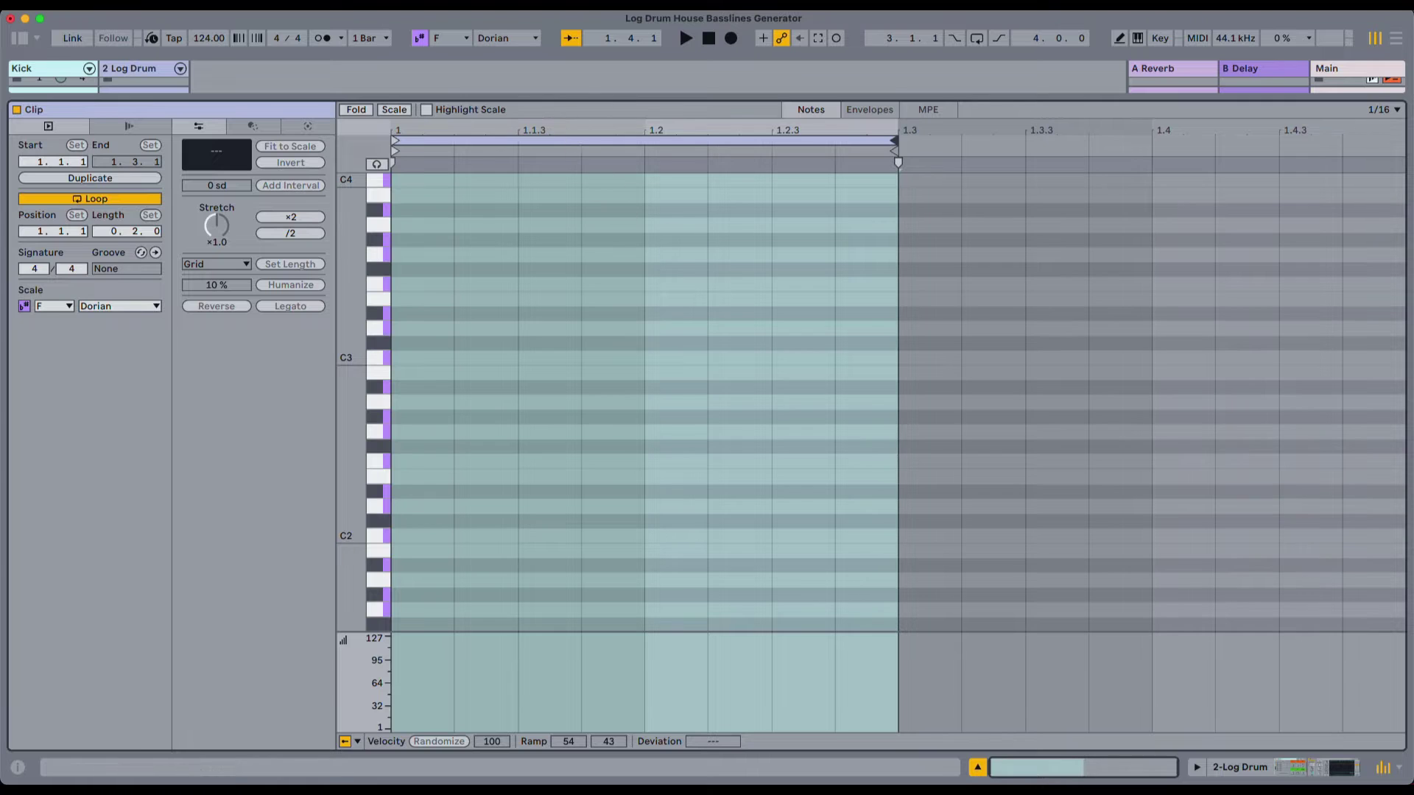
{"action": "double_click", "coordinate": [574, 132]}
{"action": "left_click", "coordinate": [681, 250]}
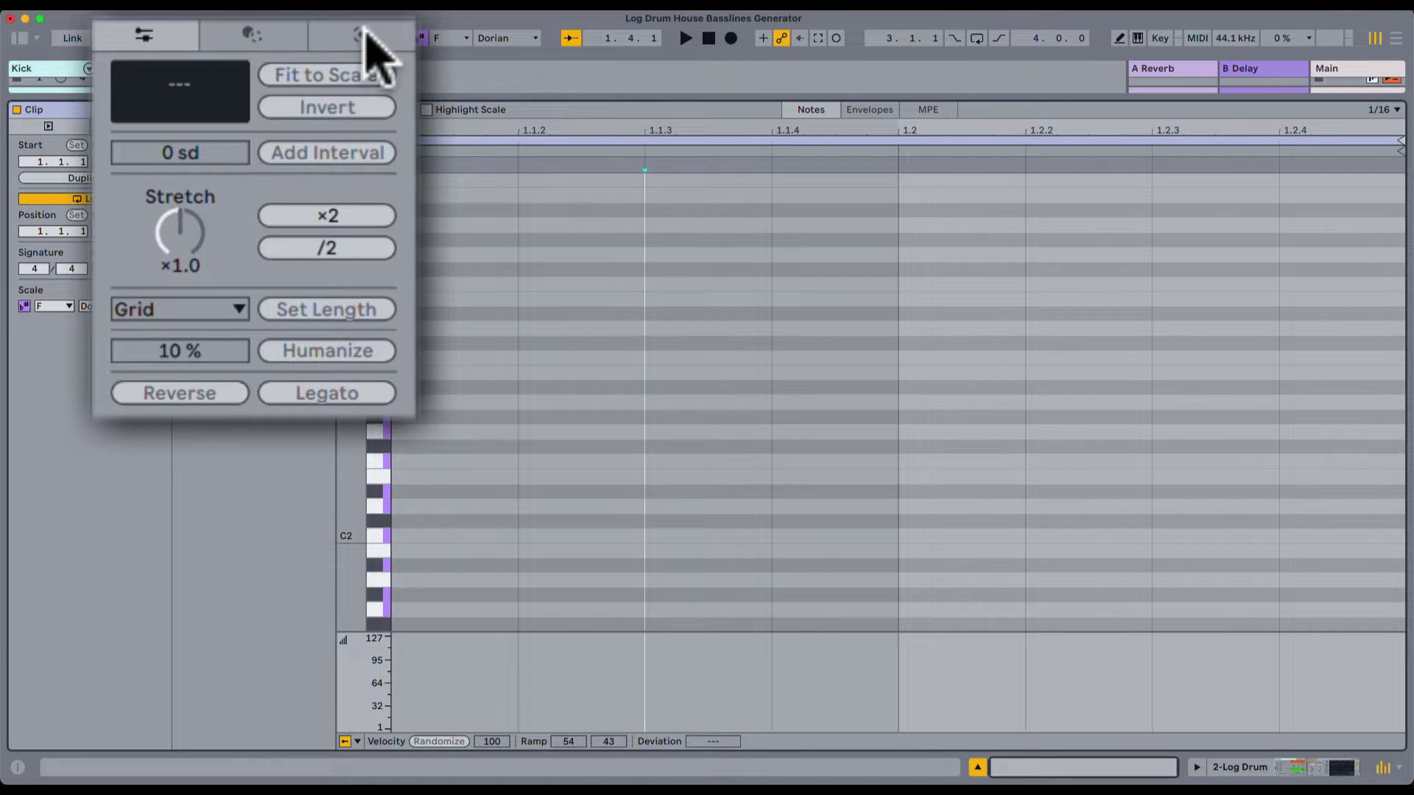
Show the clip's Generators panel and keep Seed as the generator
{"action": "left_click", "coordinate": [305, 126]}
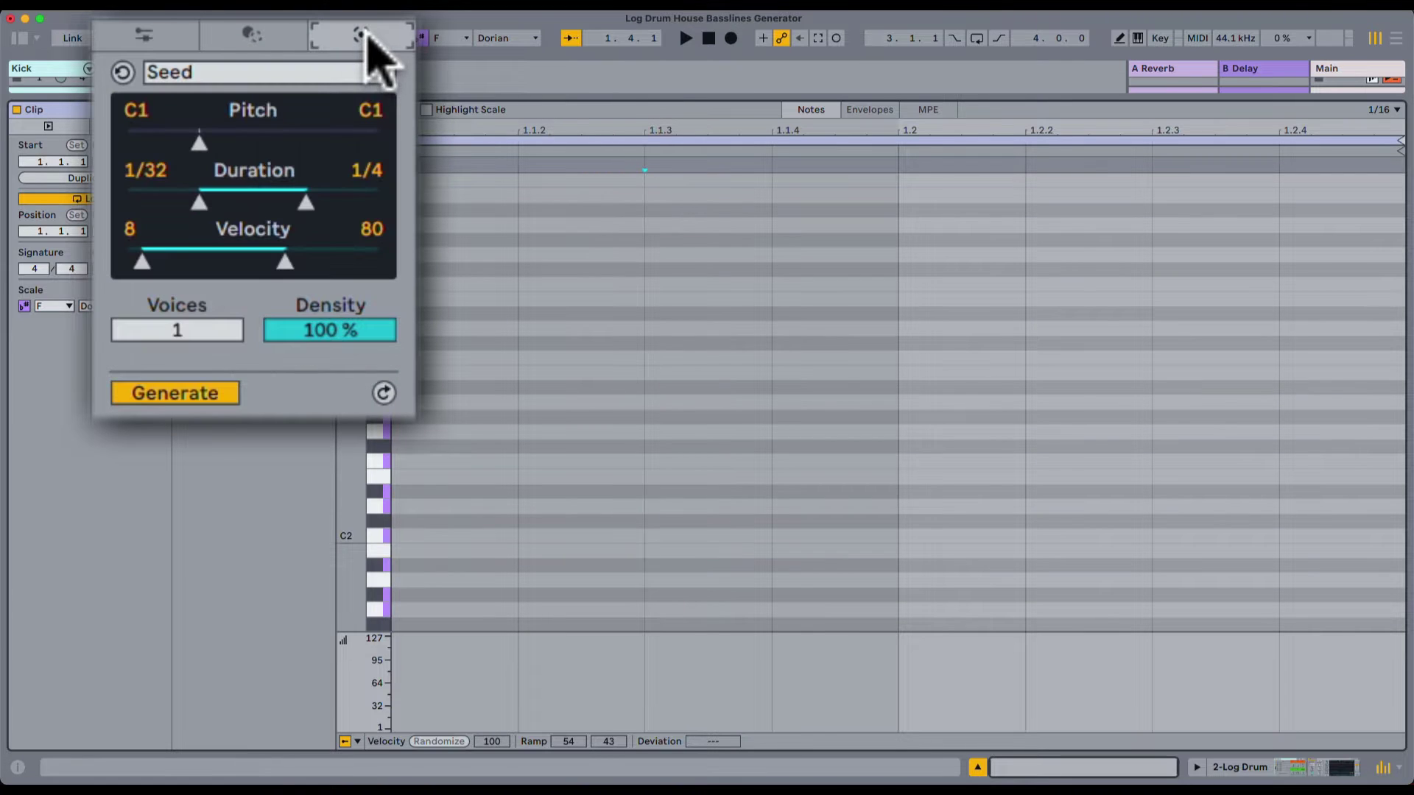
{"action": "left_click", "coordinate": [249, 62]}
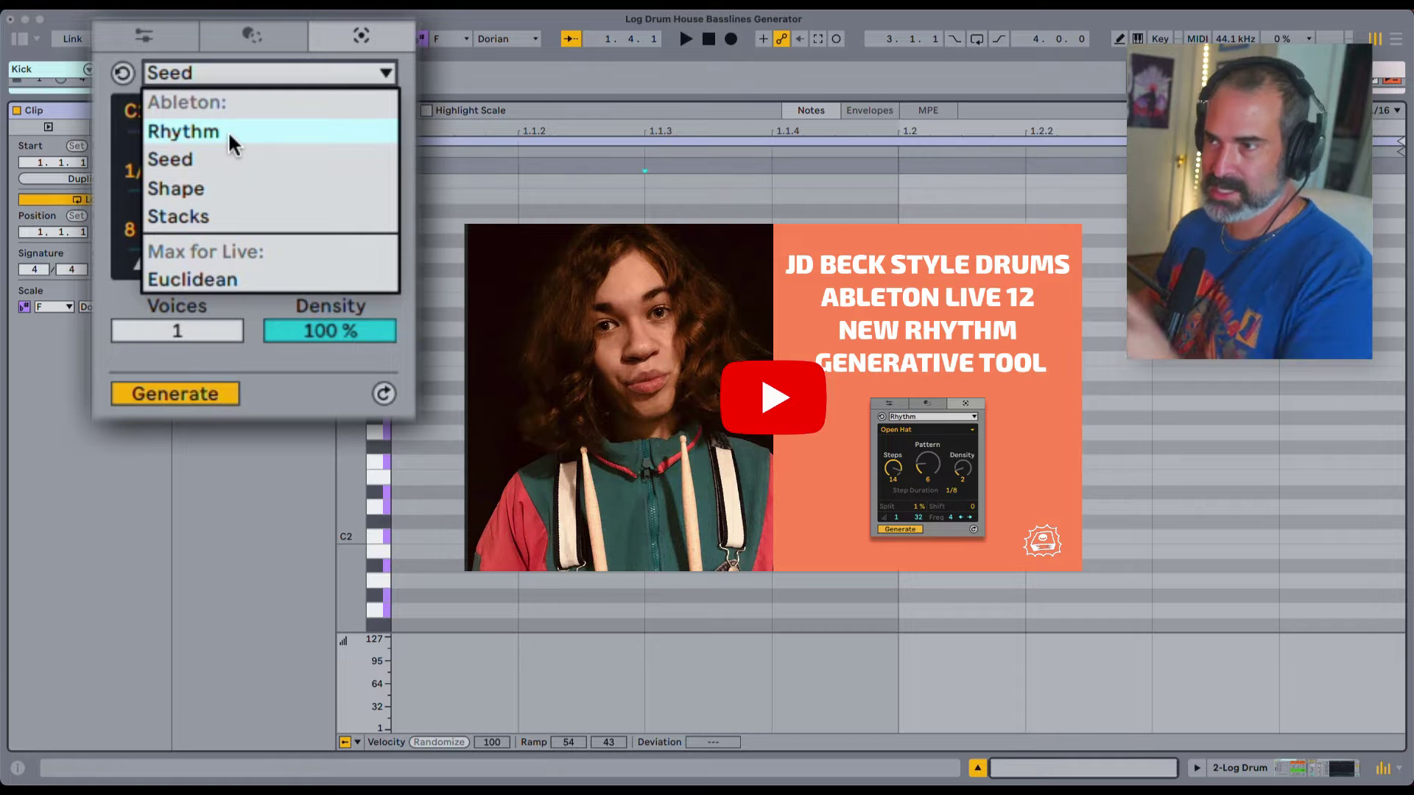
{"action": "left_click", "coordinate": [219, 159]}
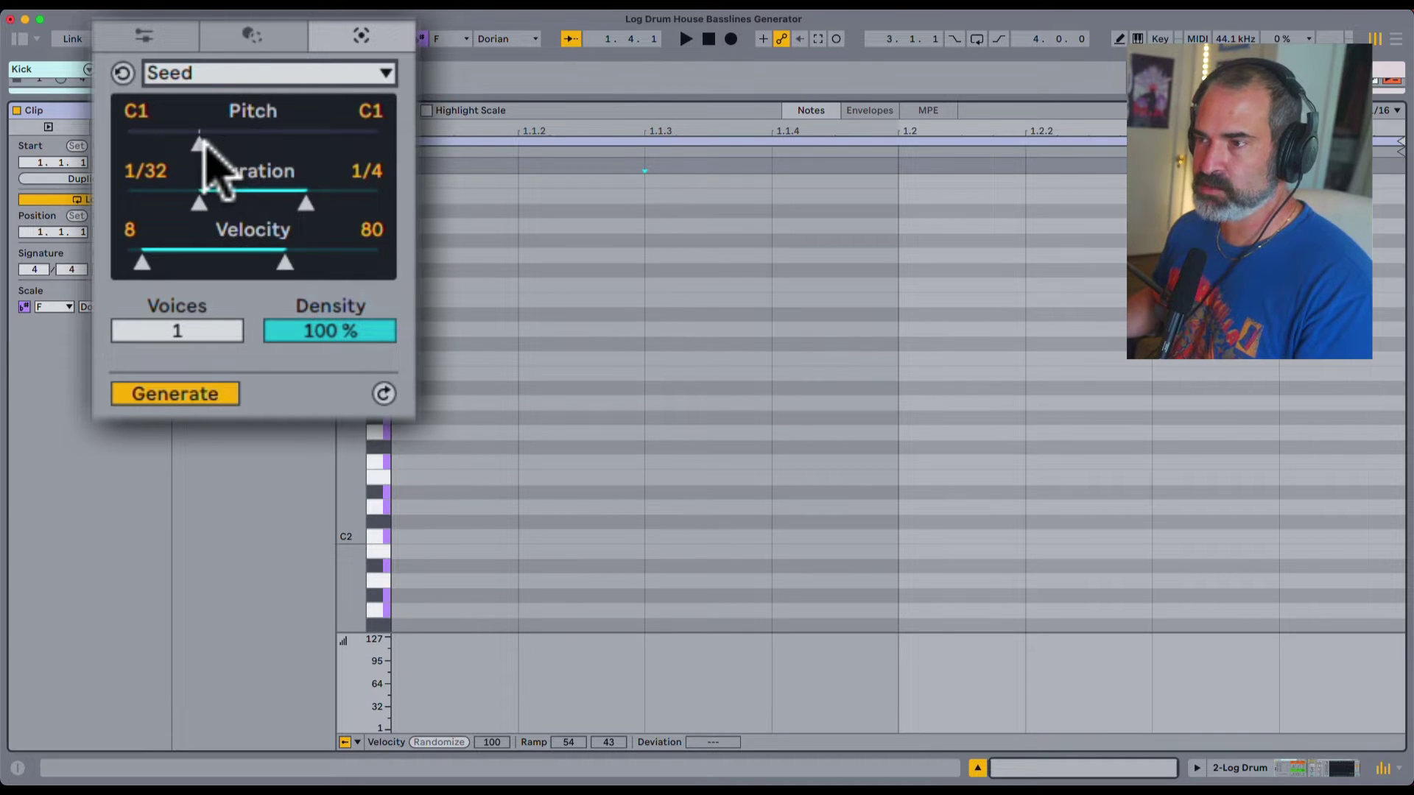
Generate Seed notes with pitch Bb0–Ab2, one voice and 100% density
{"action": "mouse_move", "coordinate": [200, 141]}
{"action": "left_mouse_down"}
{"action": "mouse_move", "coordinate": [265, 142]}
{"action": "mouse_move", "coordinate": [195, 141]}
{"action": "left_mouse_up"}
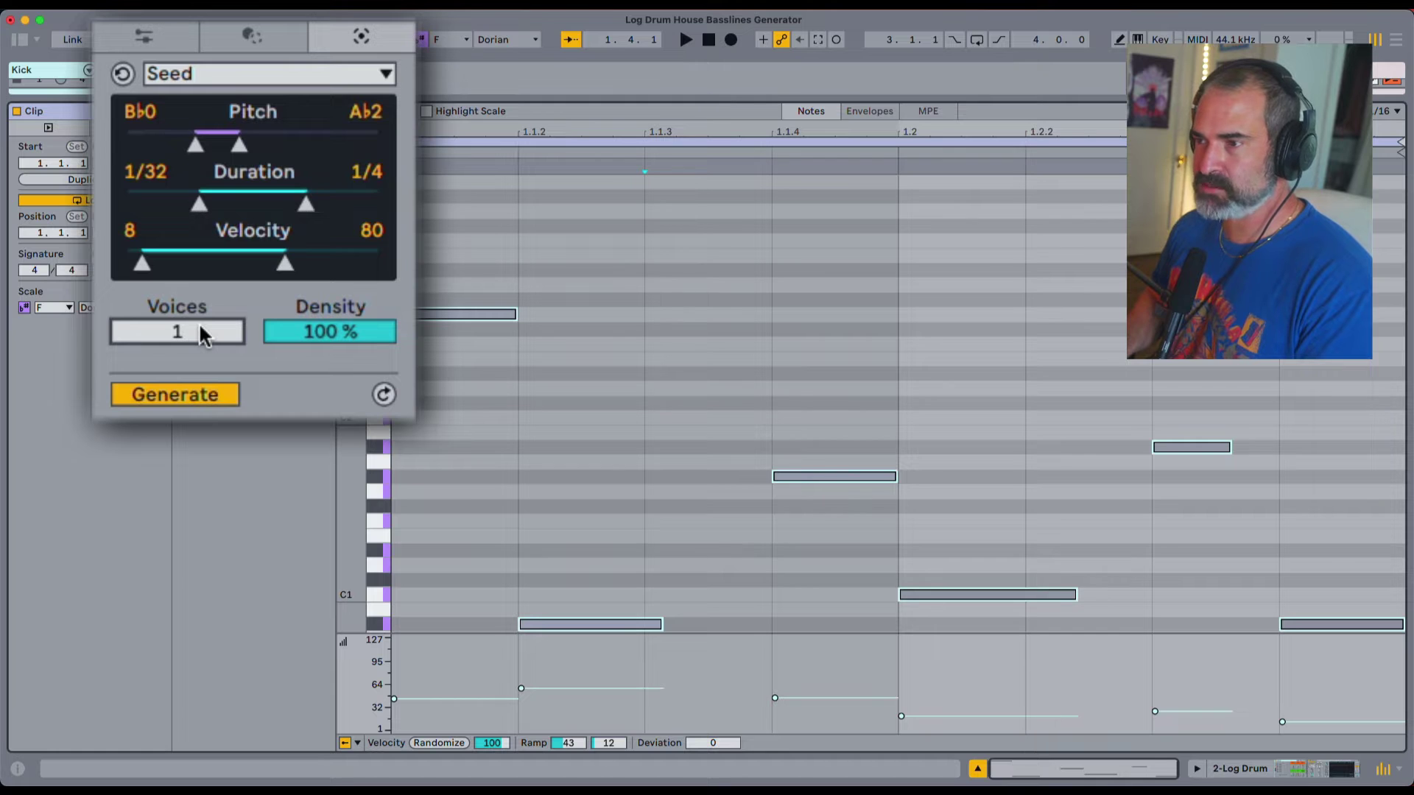
{"action": "scroll", "coordinate": [200, 327], "scroll_direction": "up", "scroll_amount": 6}
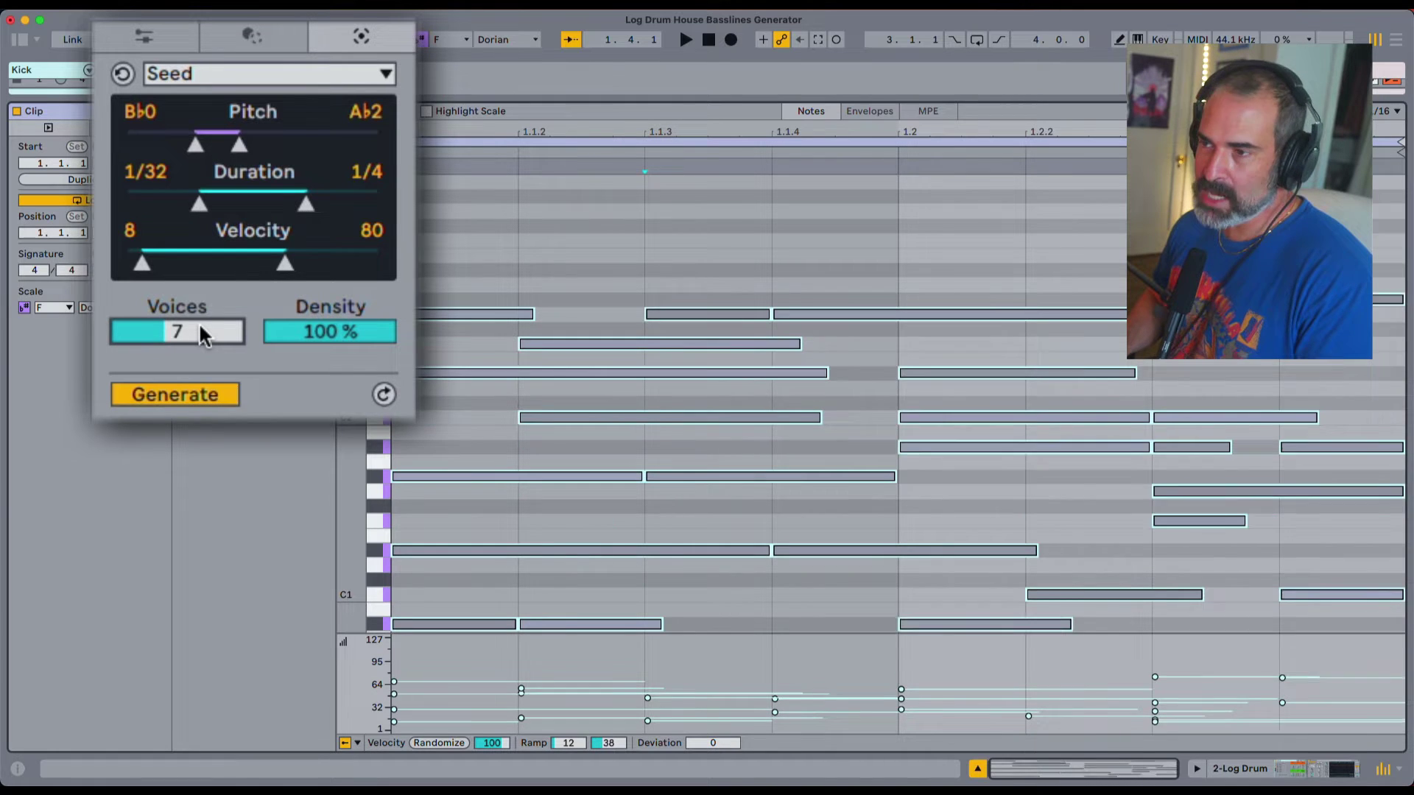
{"action": "scroll", "coordinate": [199, 333], "scroll_direction": "down", "scroll_amount": 6}
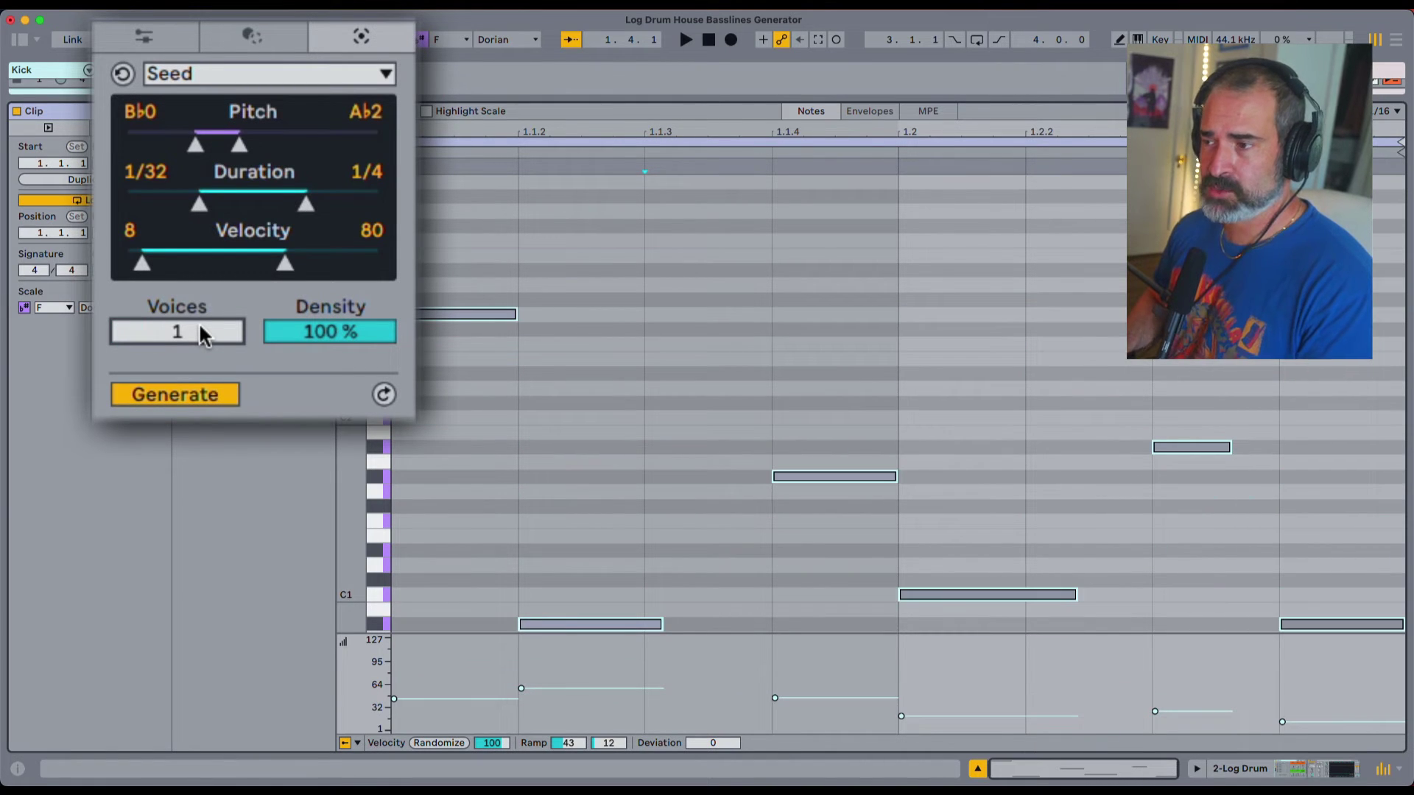
{"action": "mouse_move", "coordinate": [330, 332]}
{"action": "left_mouse_down"}
{"action": "mouse_move", "coordinate": [330, 412]}
{"action": "mouse_move", "coordinate": [330, 335]}
{"action": "left_mouse_up"}
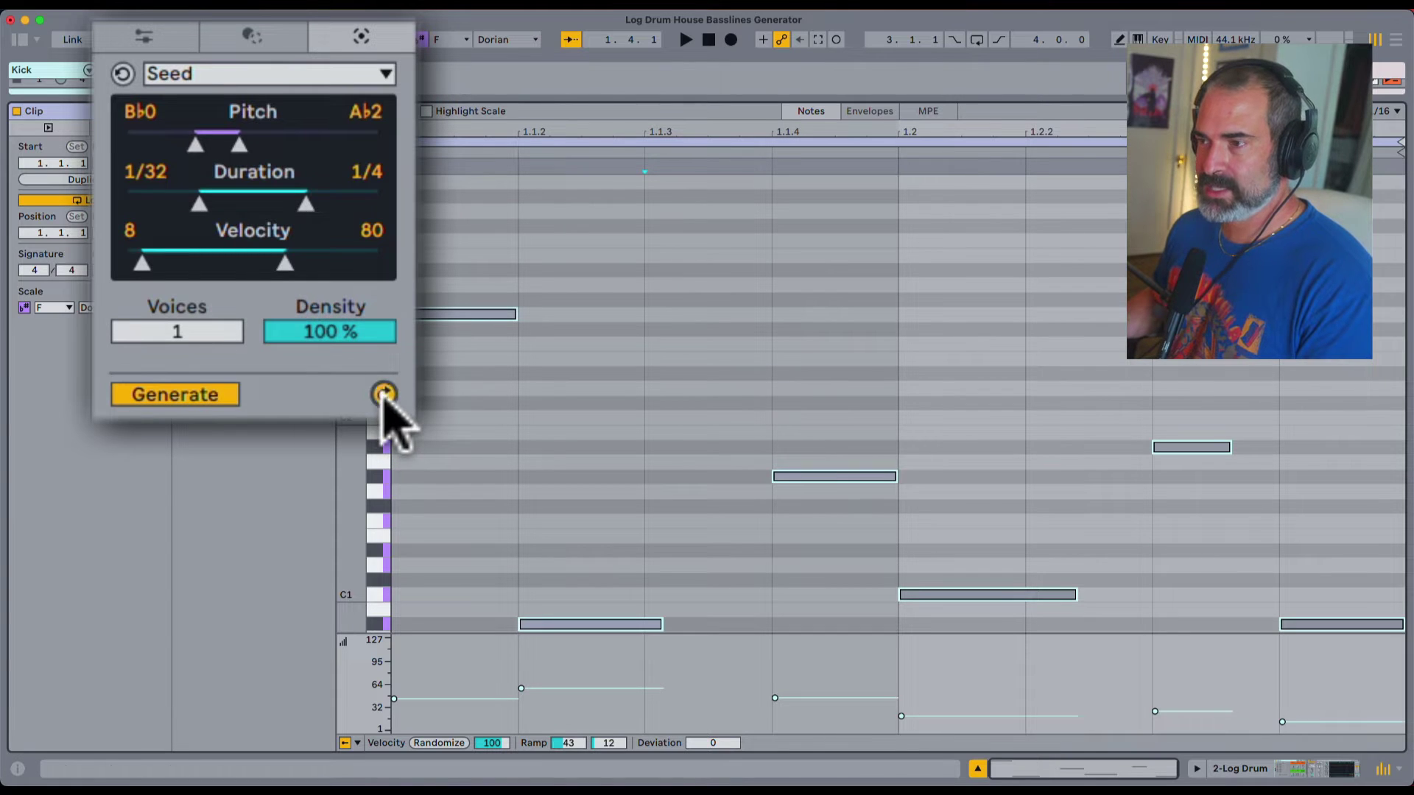
Reroll the Seed bassline five times and launch the Log Drum clip to hear it
{"action": "left_click", "coordinate": [383, 396]}
{"action": "left_click", "coordinate": [383, 395]}
{"action": "left_click", "coordinate": [383, 396]}
{"action": "left_click", "coordinate": [382, 396]}
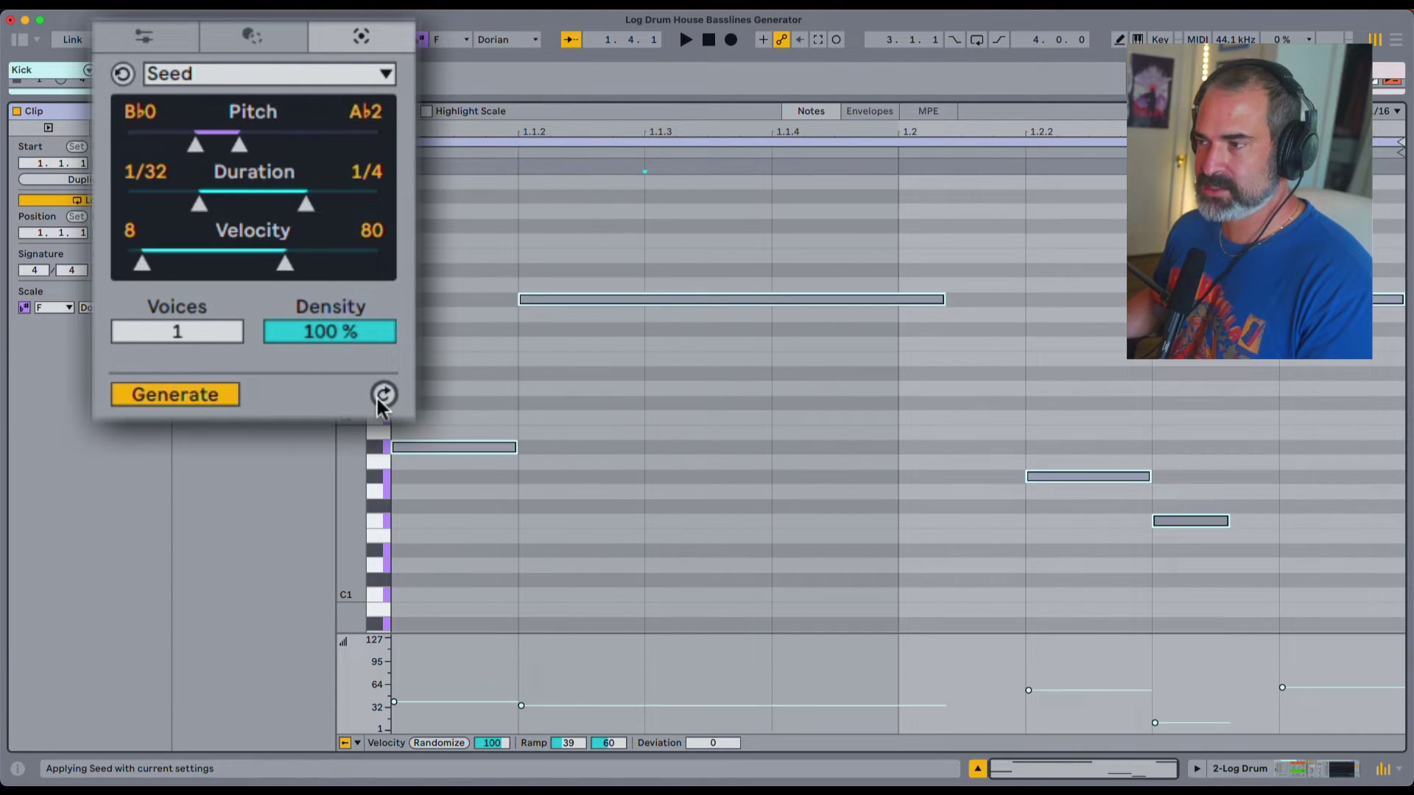
{"action": "left_click", "coordinate": [383, 395]}
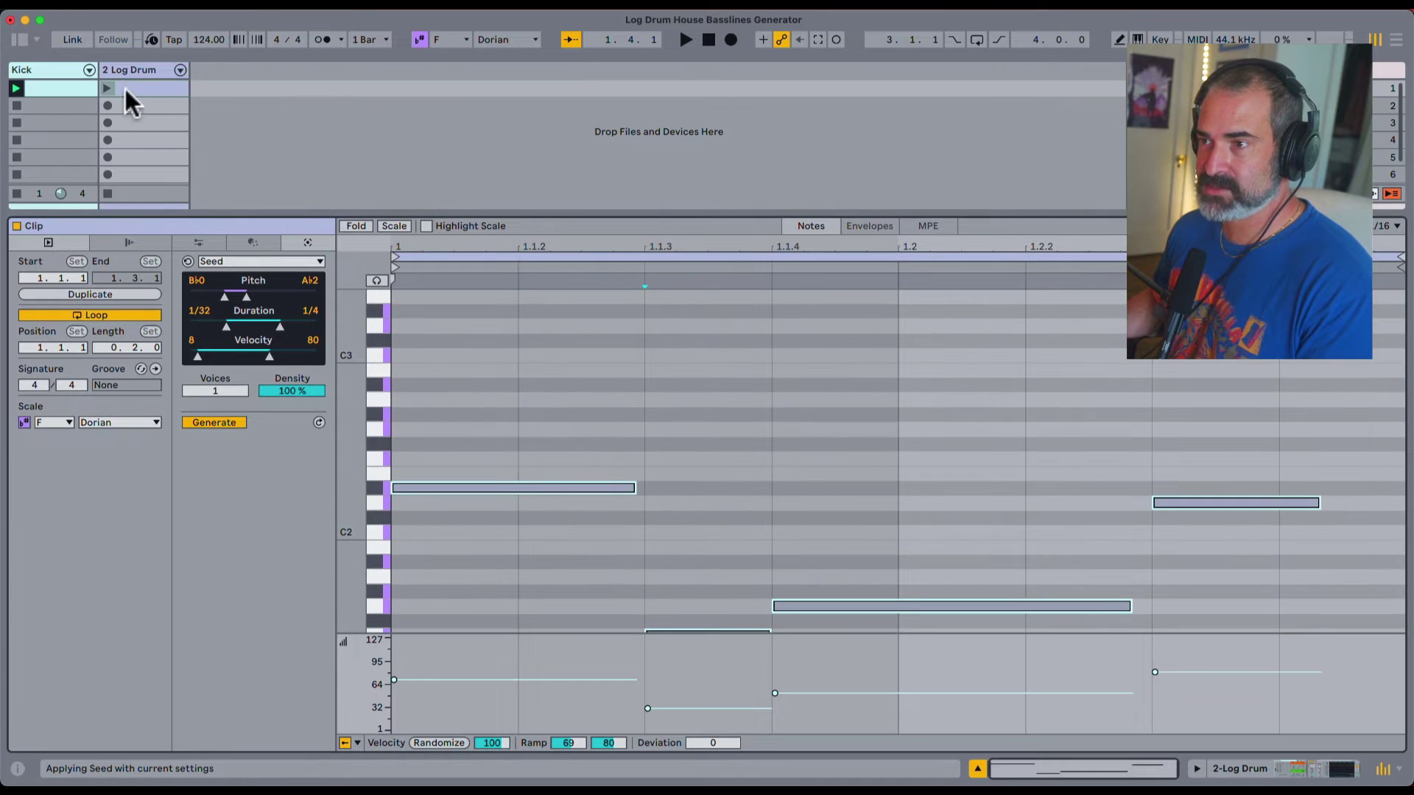
{"action": "left_click", "coordinate": [108, 89]}
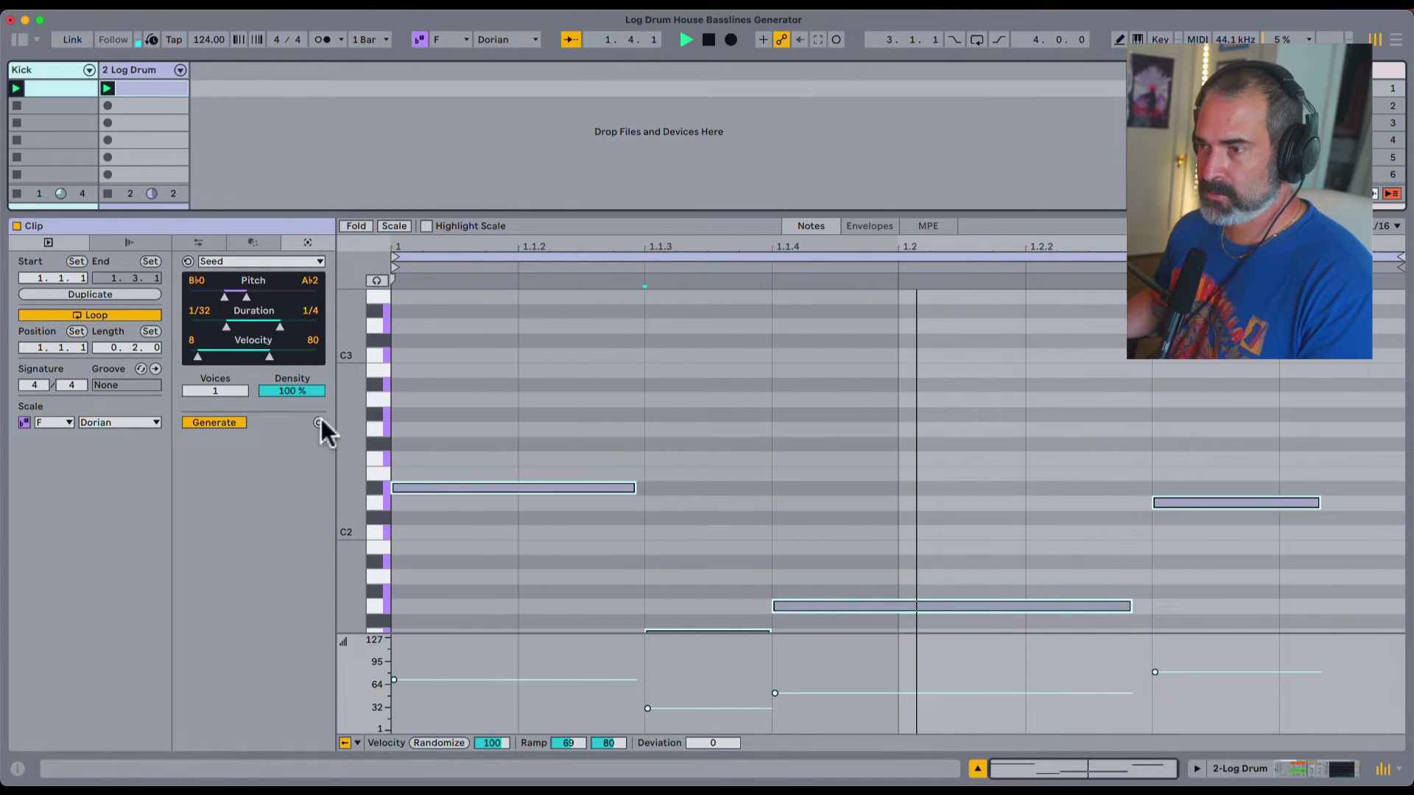
Widen Seed's pitch range to G0–F2, reroll into a sparser pattern, and stop playback
{"action": "left_click_drag", "start_coordinate": [224, 296], "coordinate": [238, 270]}
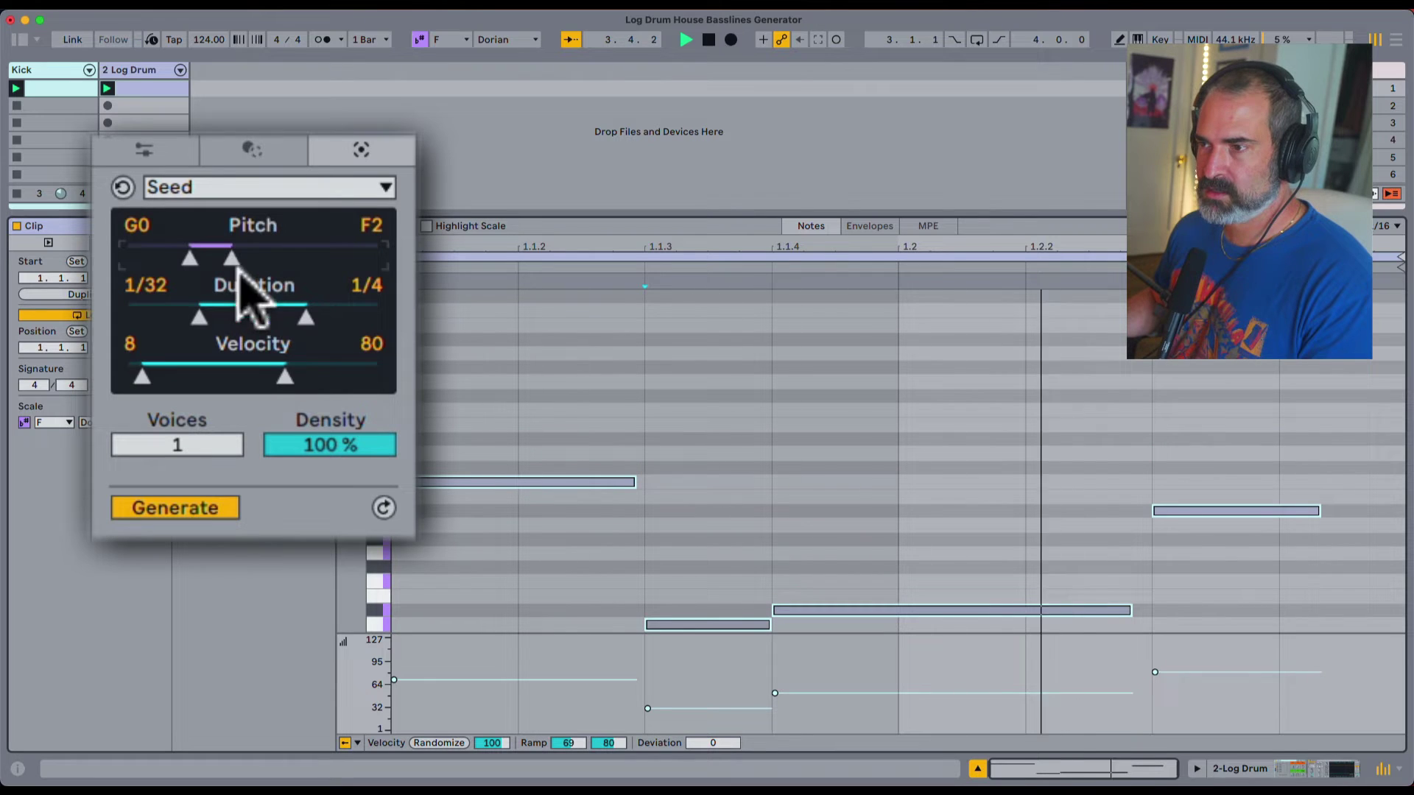
{"action": "left_click", "coordinate": [386, 508]}
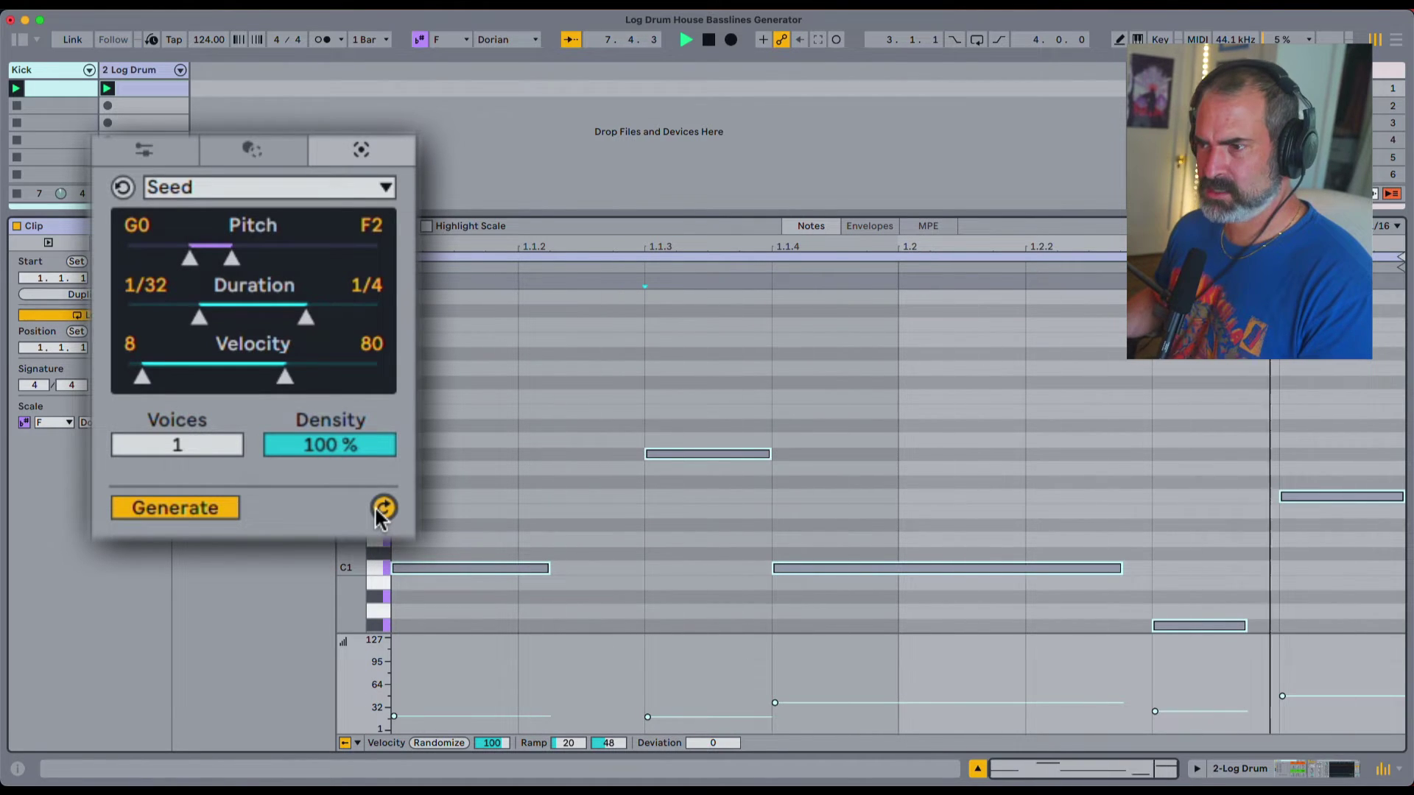
{"action": "left_click", "coordinate": [384, 508]}
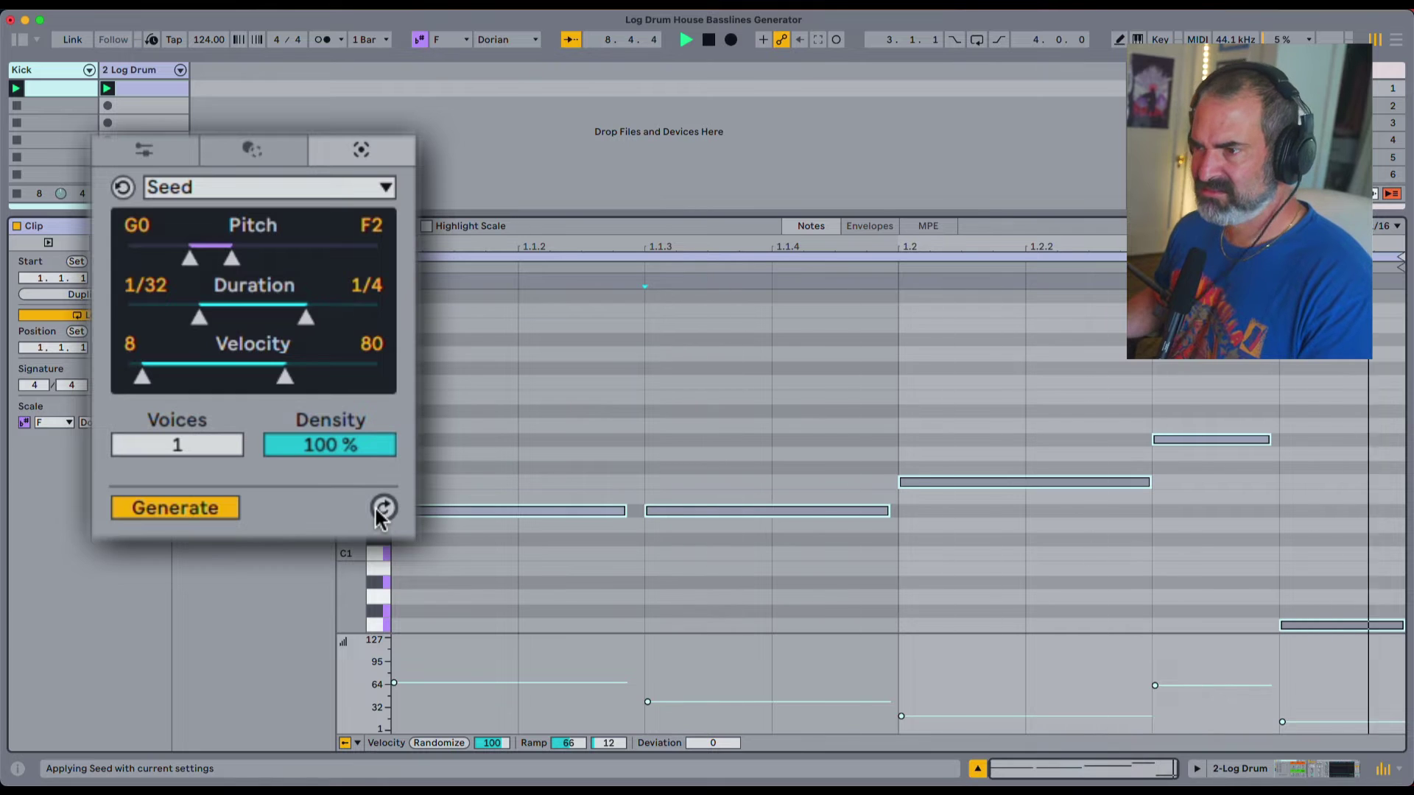
{"action": "left_click", "coordinate": [379, 510]}
{"action": "left_click", "coordinate": [381, 508]}
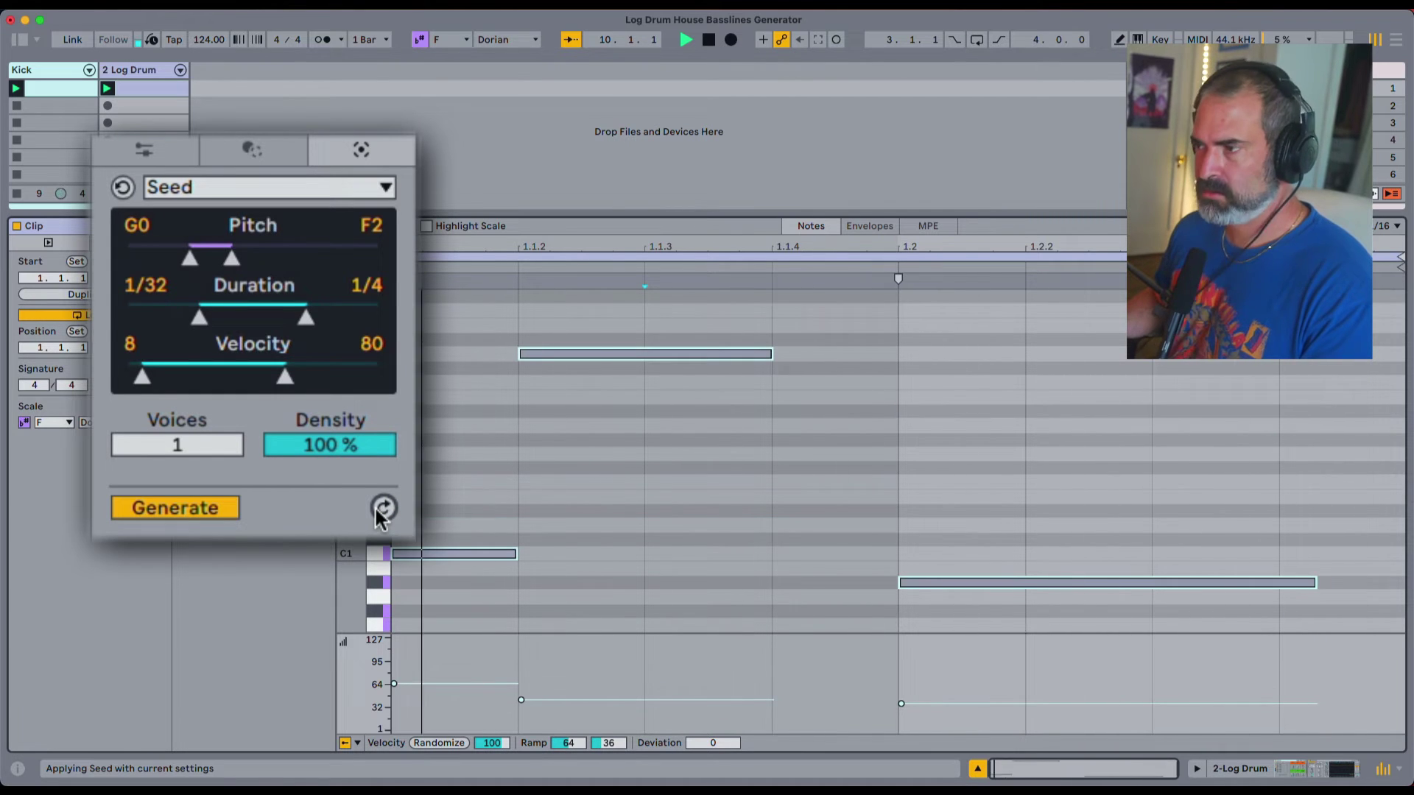
{"action": "key", "text": "space"}
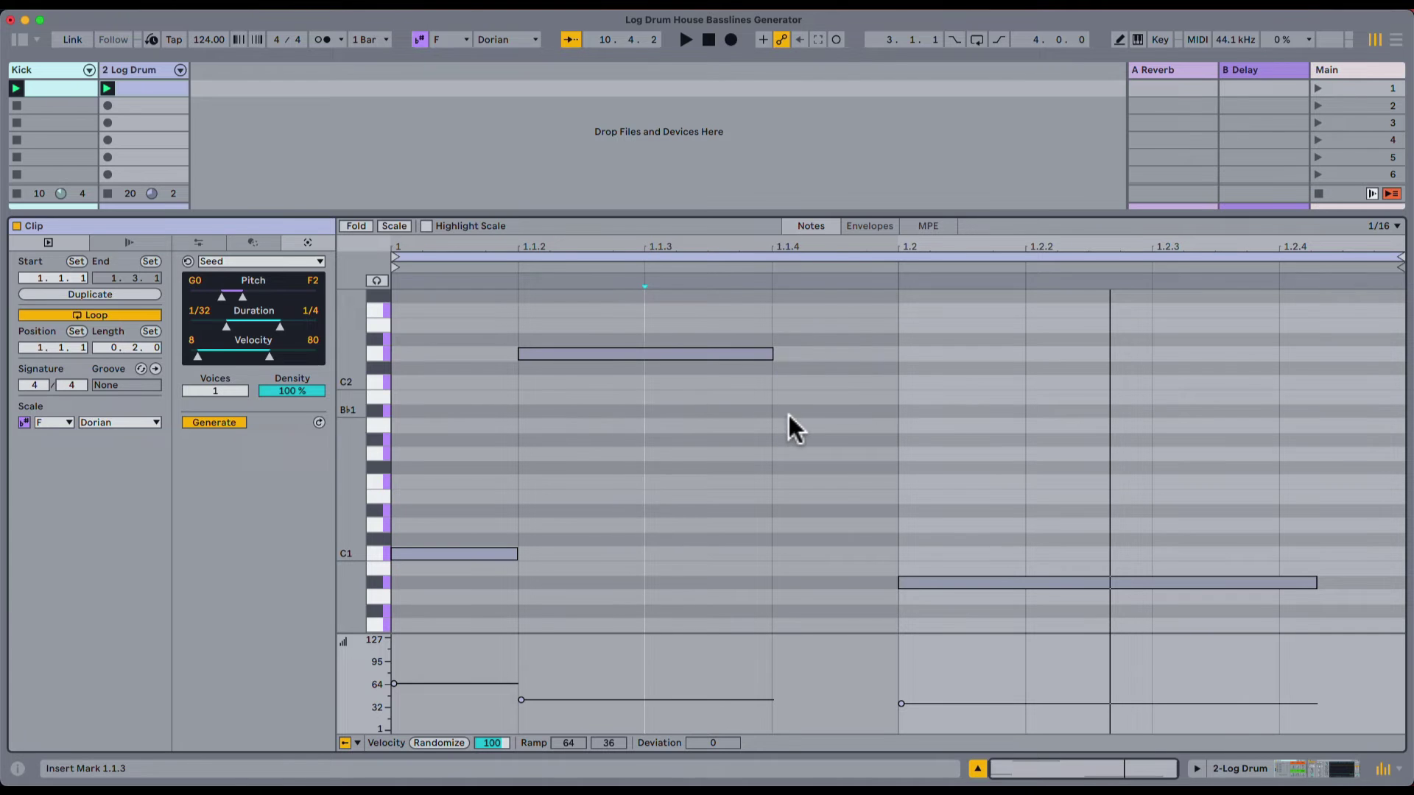
Set the piano roll grid to 1/32 and regenerate the bassline twice
{"action": "left_click", "coordinate": [1385, 229]}
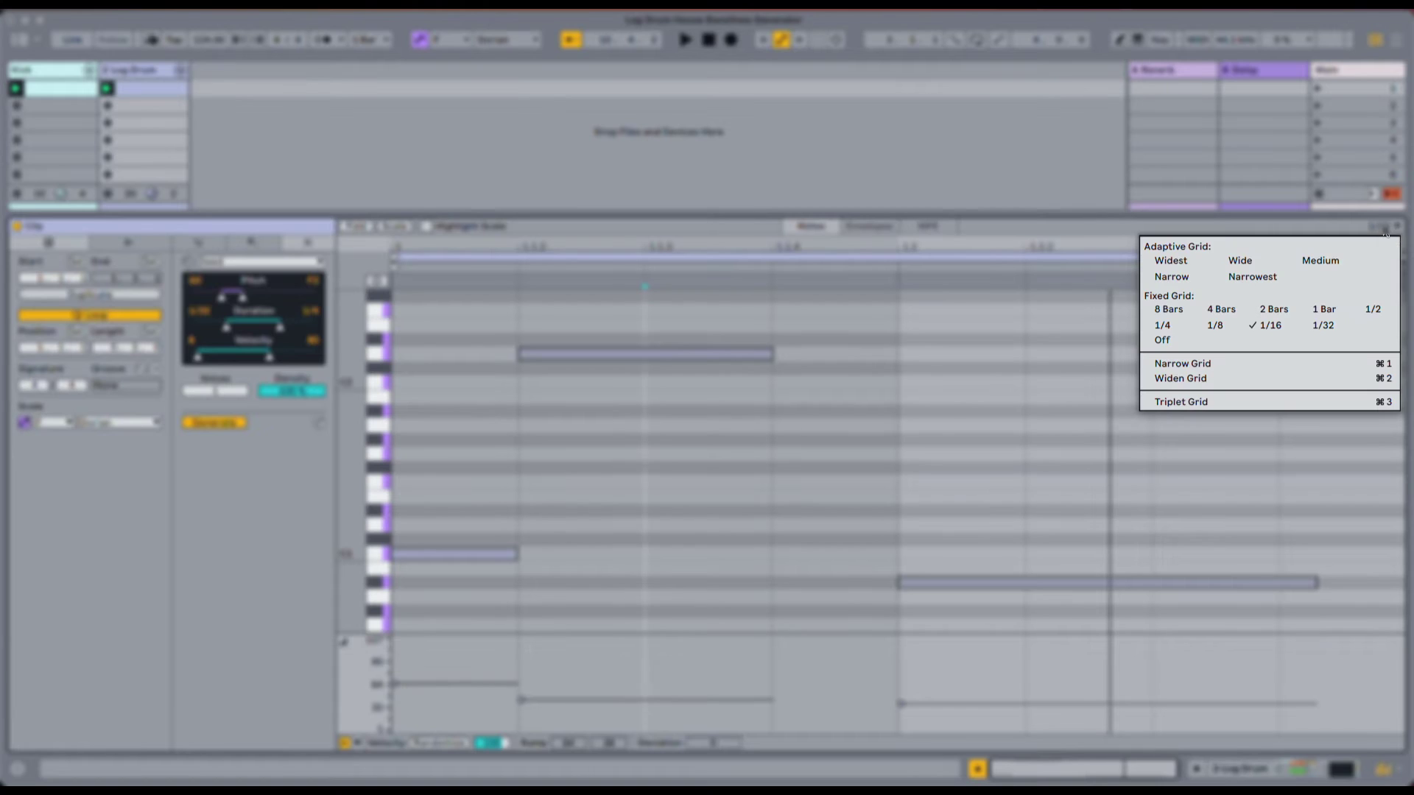
{"action": "key", "text": "Escape"}
{"action": "left_click", "coordinate": [854, 396]}
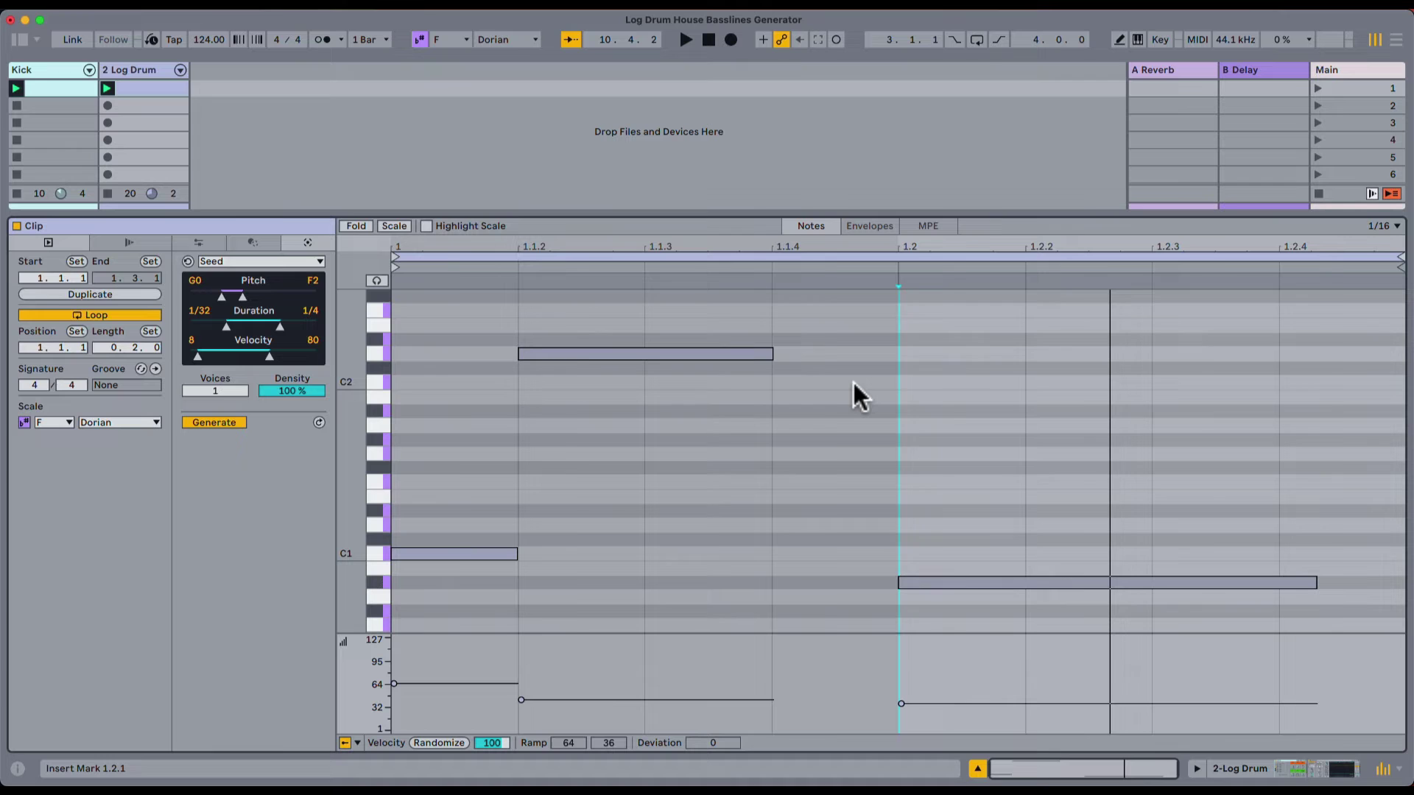
{"action": "key", "text": "super+1"}
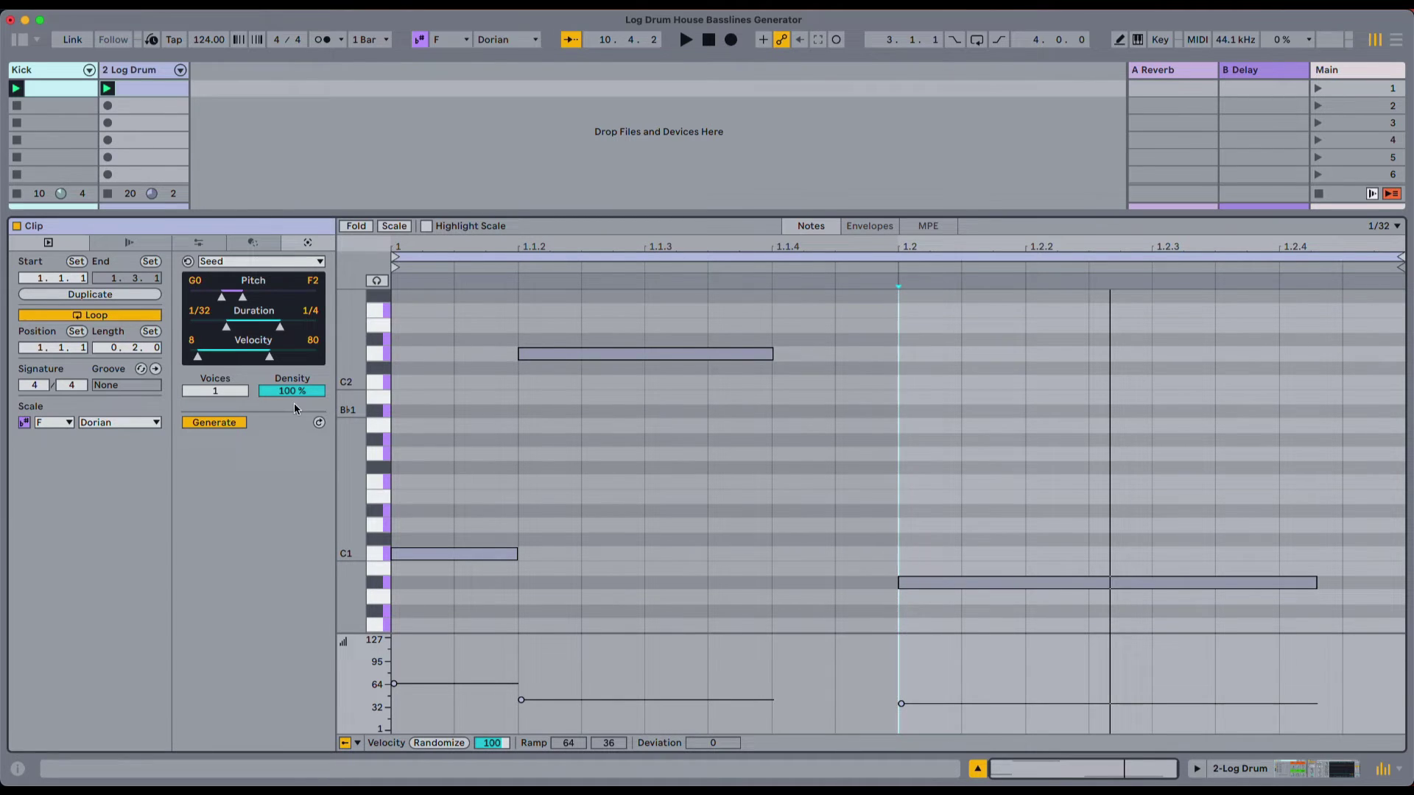
{"action": "left_click", "coordinate": [318, 422]}
{"action": "left_click", "coordinate": [318, 423]}
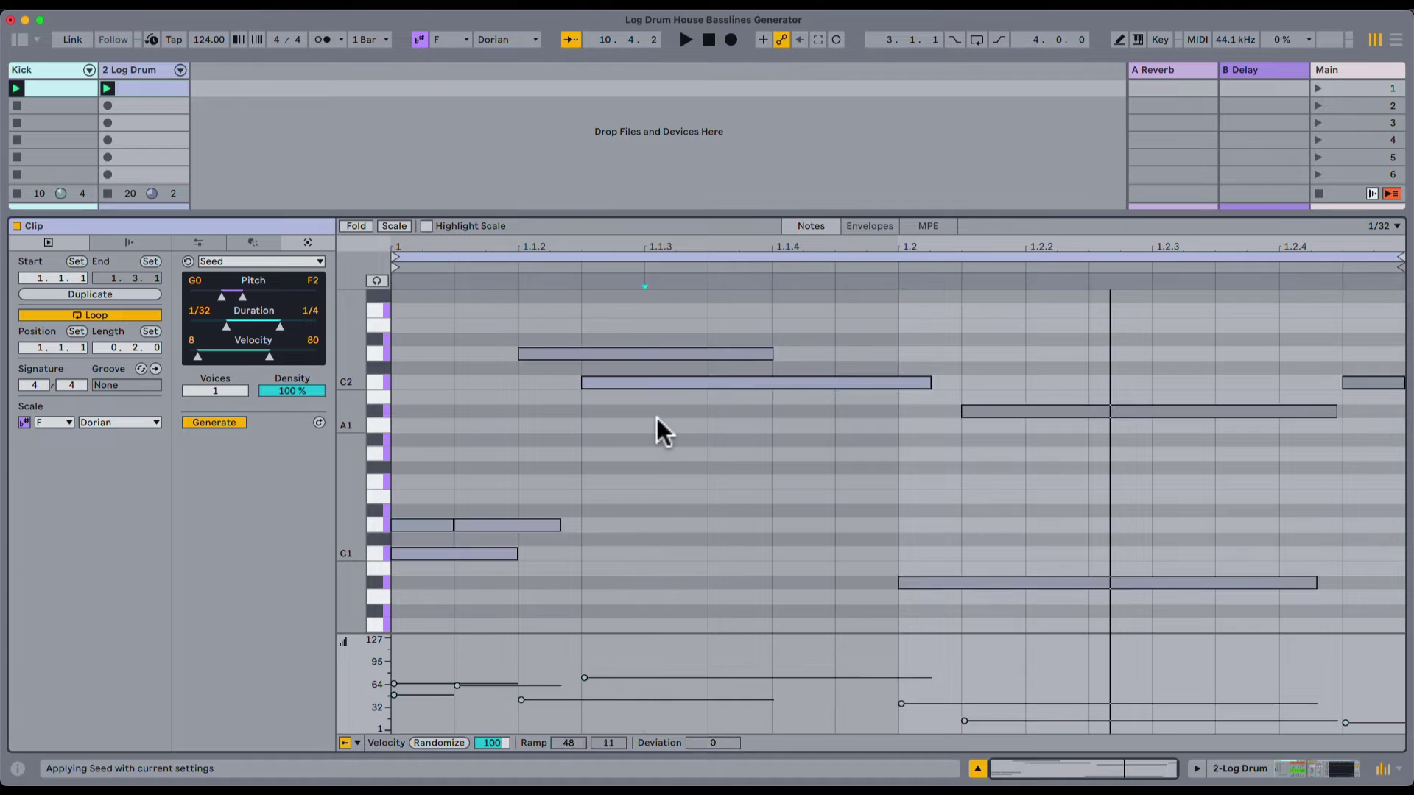
Clear the clip and reroll Seed until a four-note line from C1 to a long Bb1
{"action": "key", "text": "super+a"}
{"action": "key", "text": "Delete"}
{"action": "left_click", "coordinate": [319, 422]}
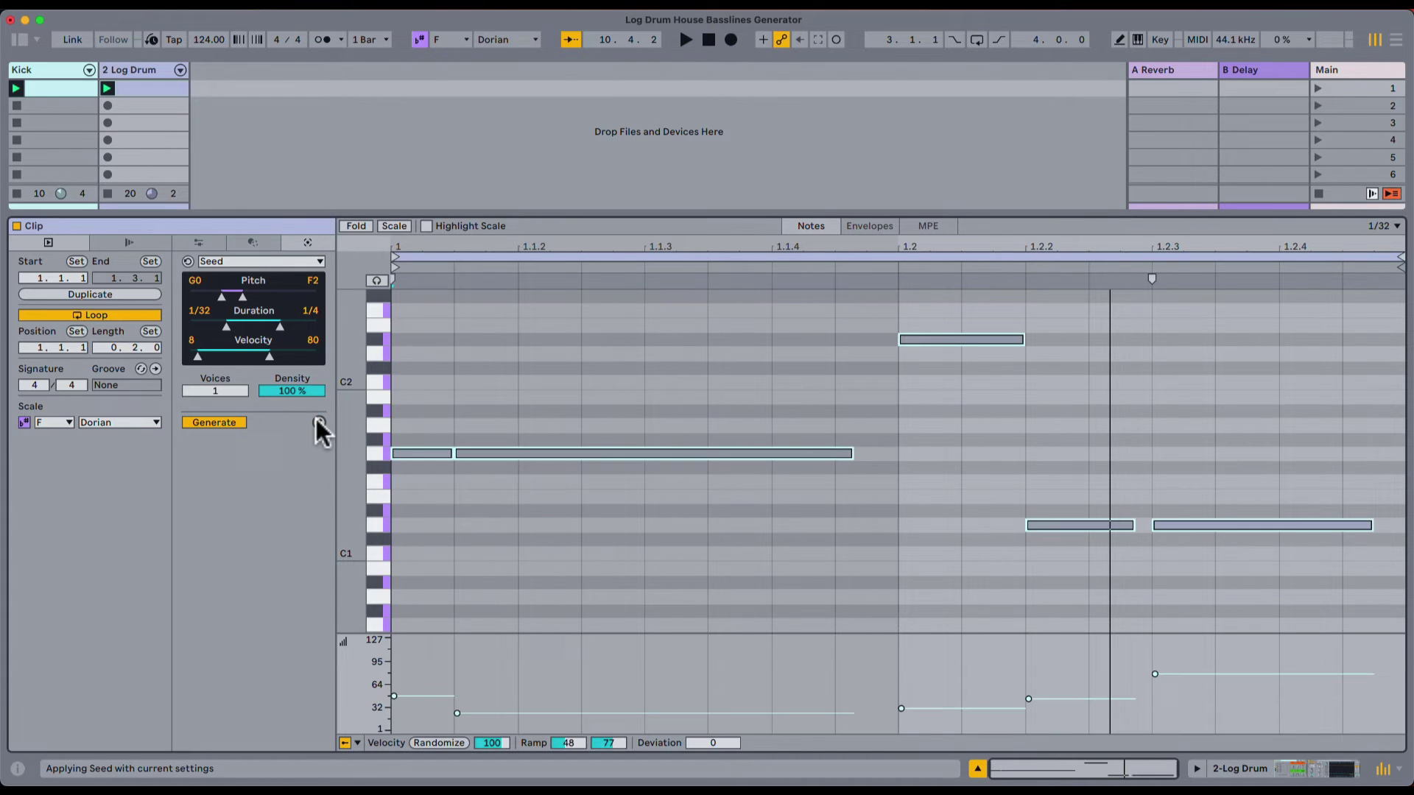
{"action": "left_click", "coordinate": [319, 423]}
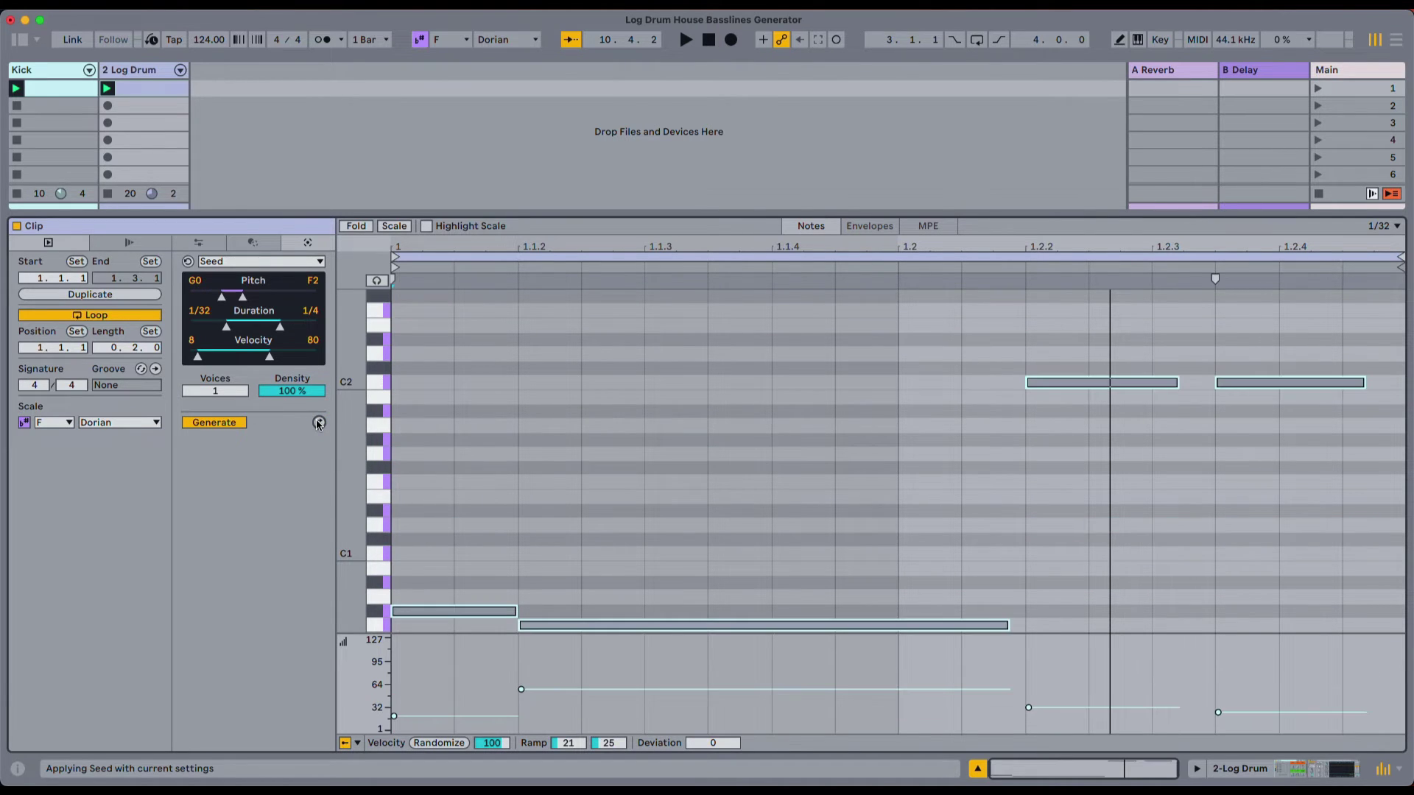
{"action": "left_click", "coordinate": [319, 423]}
{"action": "left_click", "coordinate": [319, 423]}
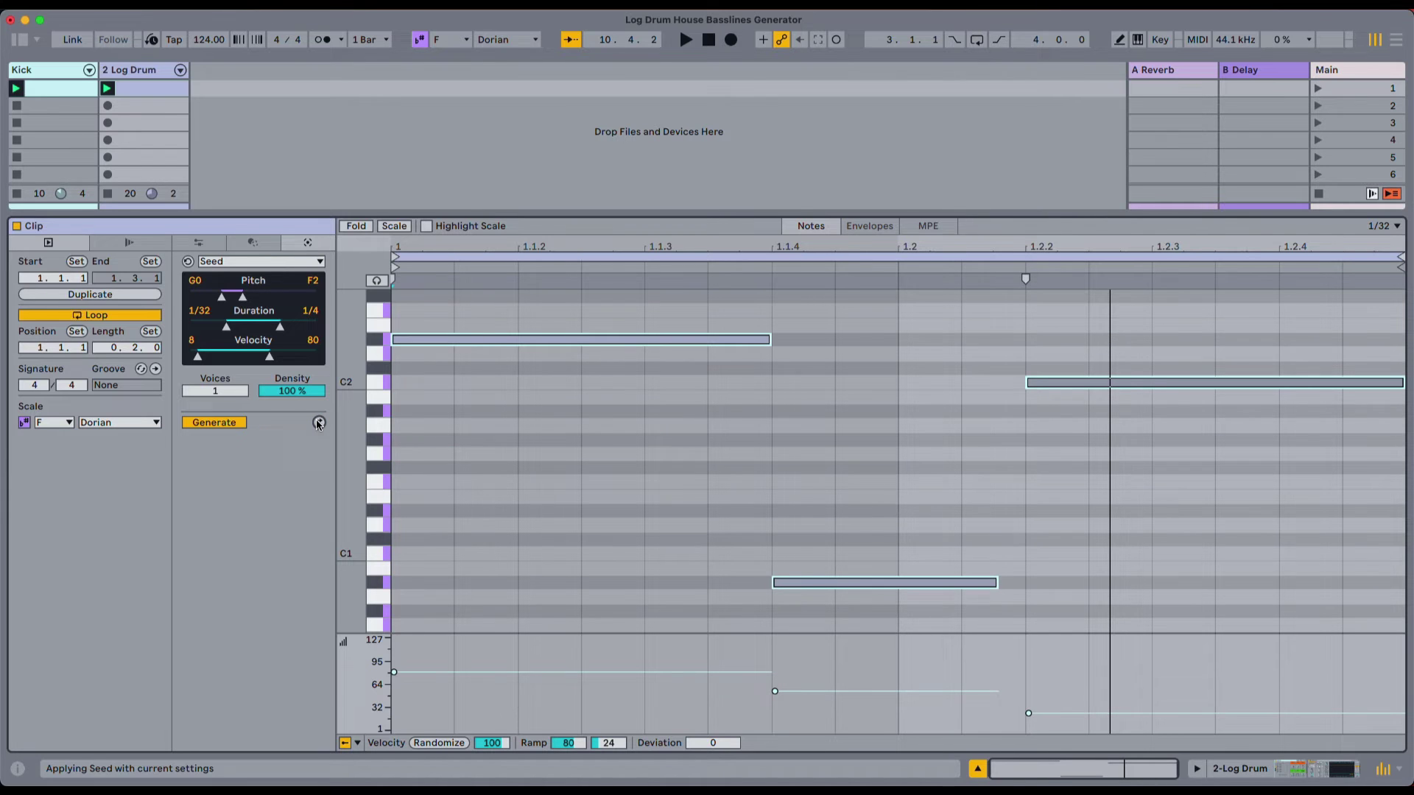
{"action": "left_click", "coordinate": [319, 422]}
{"action": "key", "text": "space"}
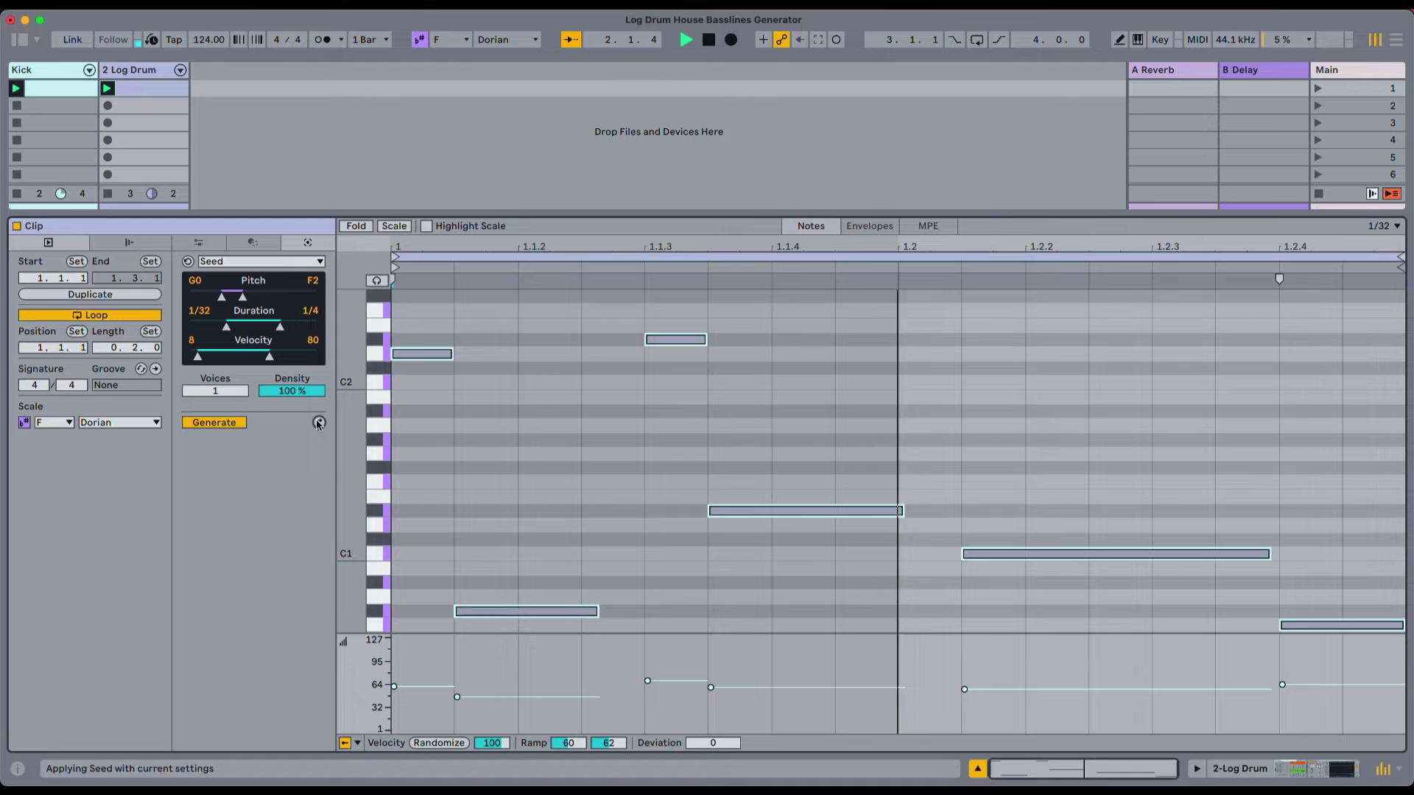
{"action": "left_click", "coordinate": [319, 422]}
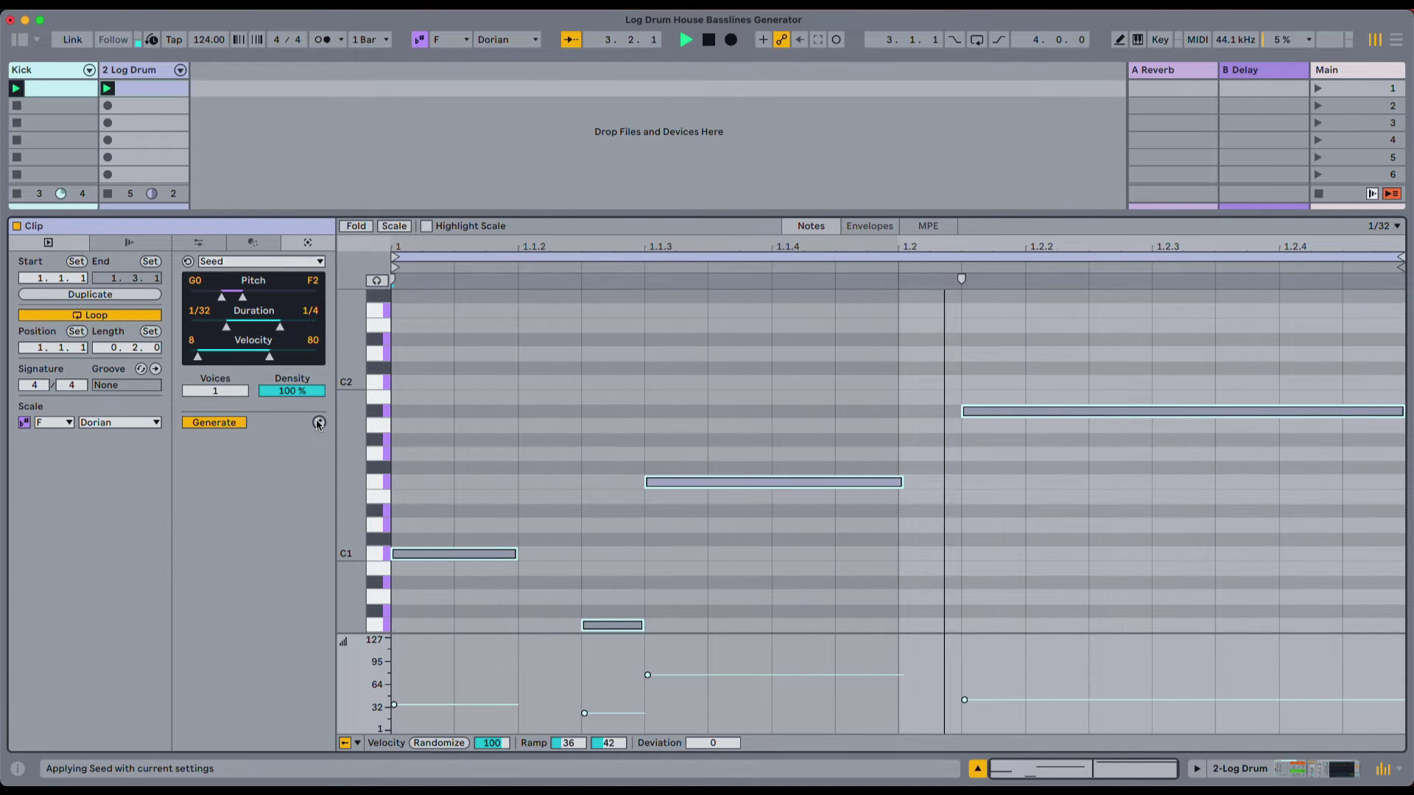
{"action": "key", "text": "space"}
{"action": "left_click", "coordinate": [625, 387]}
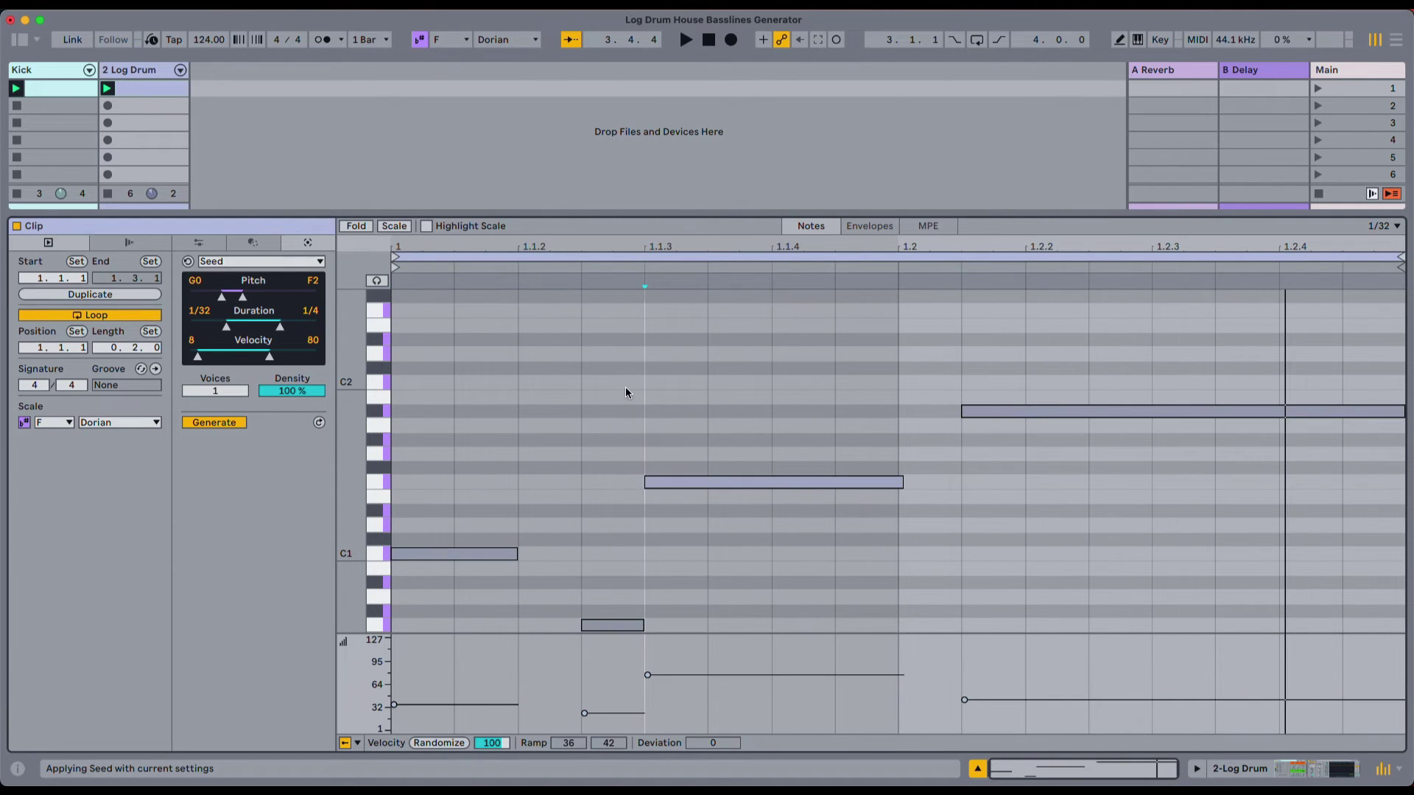
Switch the grid to 1/16, clear the notes, and reroll a three-note line around a long C2
{"action": "key", "text": "super+2"}
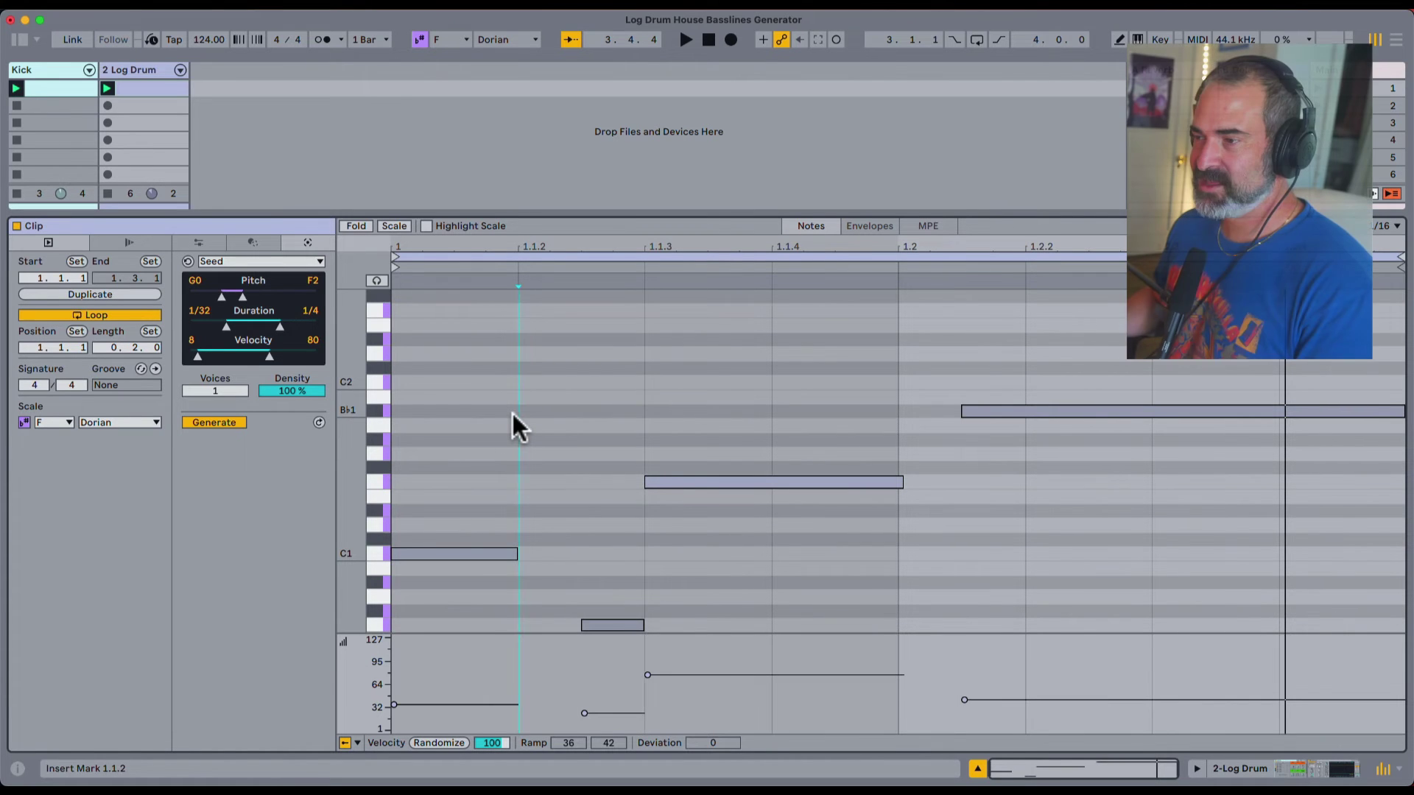
{"action": "key", "text": "super+a"}
{"action": "key", "text": "Delete"}
{"action": "left_click", "coordinate": [318, 422]}
{"action": "key", "text": "space"}
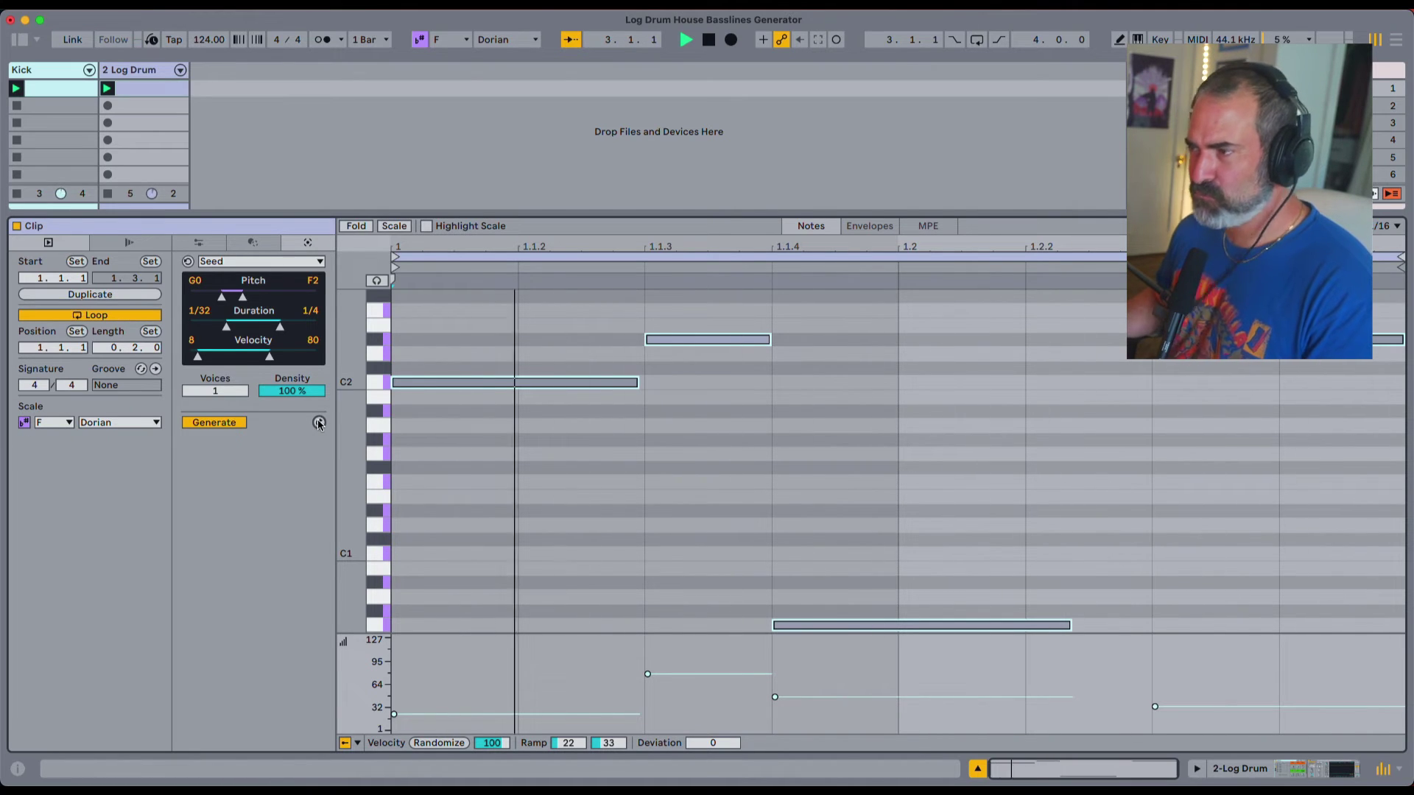
{"action": "left_click", "coordinate": [535, 455]}
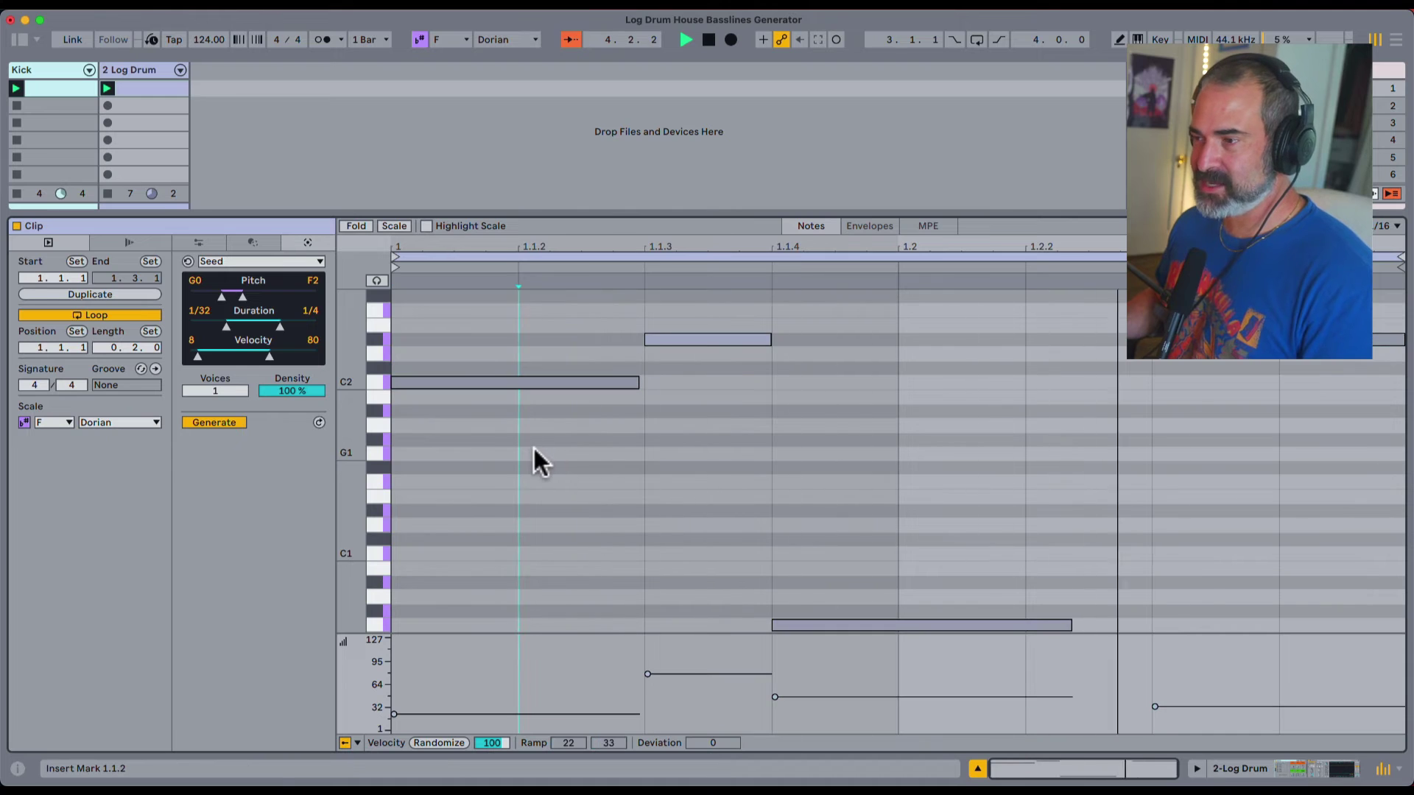
{"action": "left_click", "coordinate": [318, 423]}
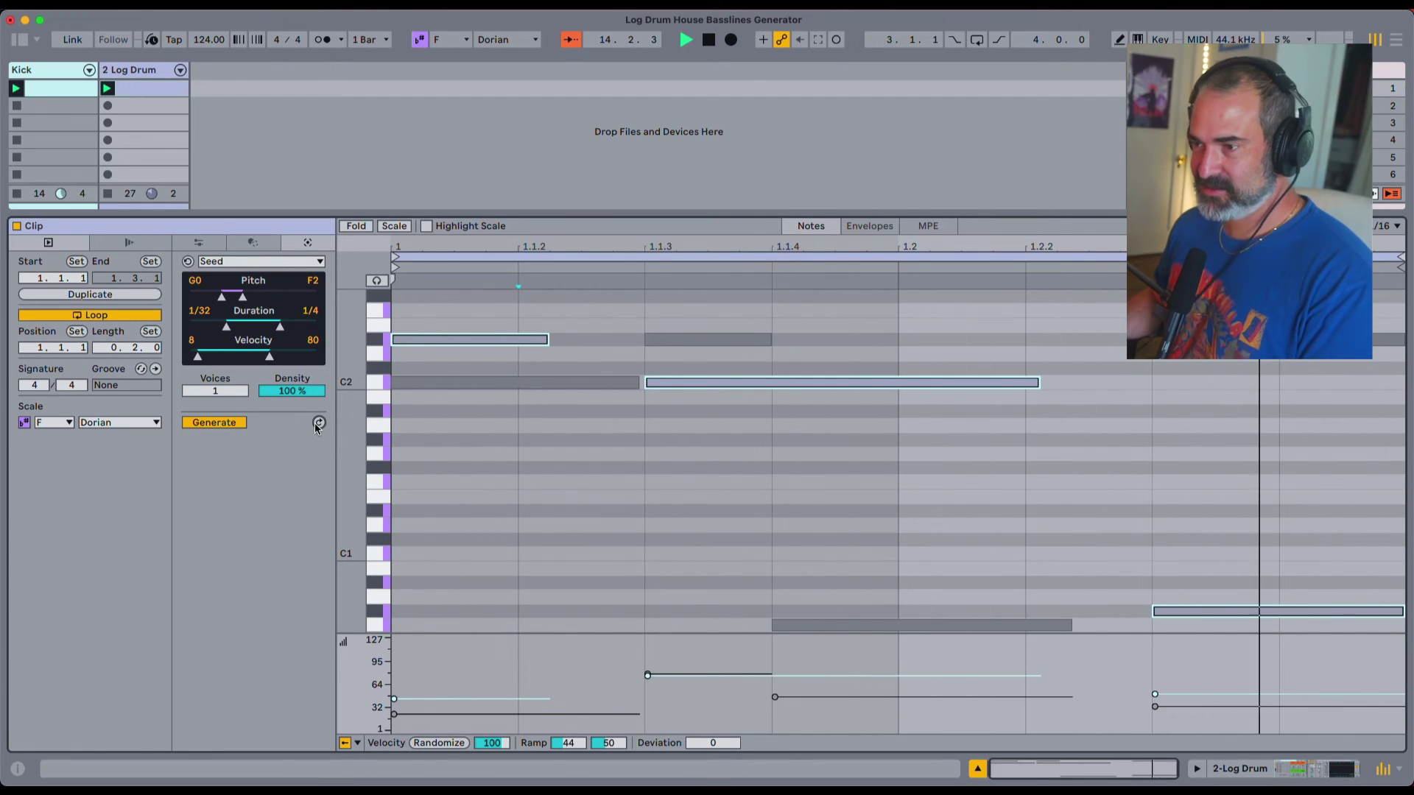
Reroll the Seed bassline, then take Voices up to 16 and back to 1
{"action": "left_click", "coordinate": [318, 424]}
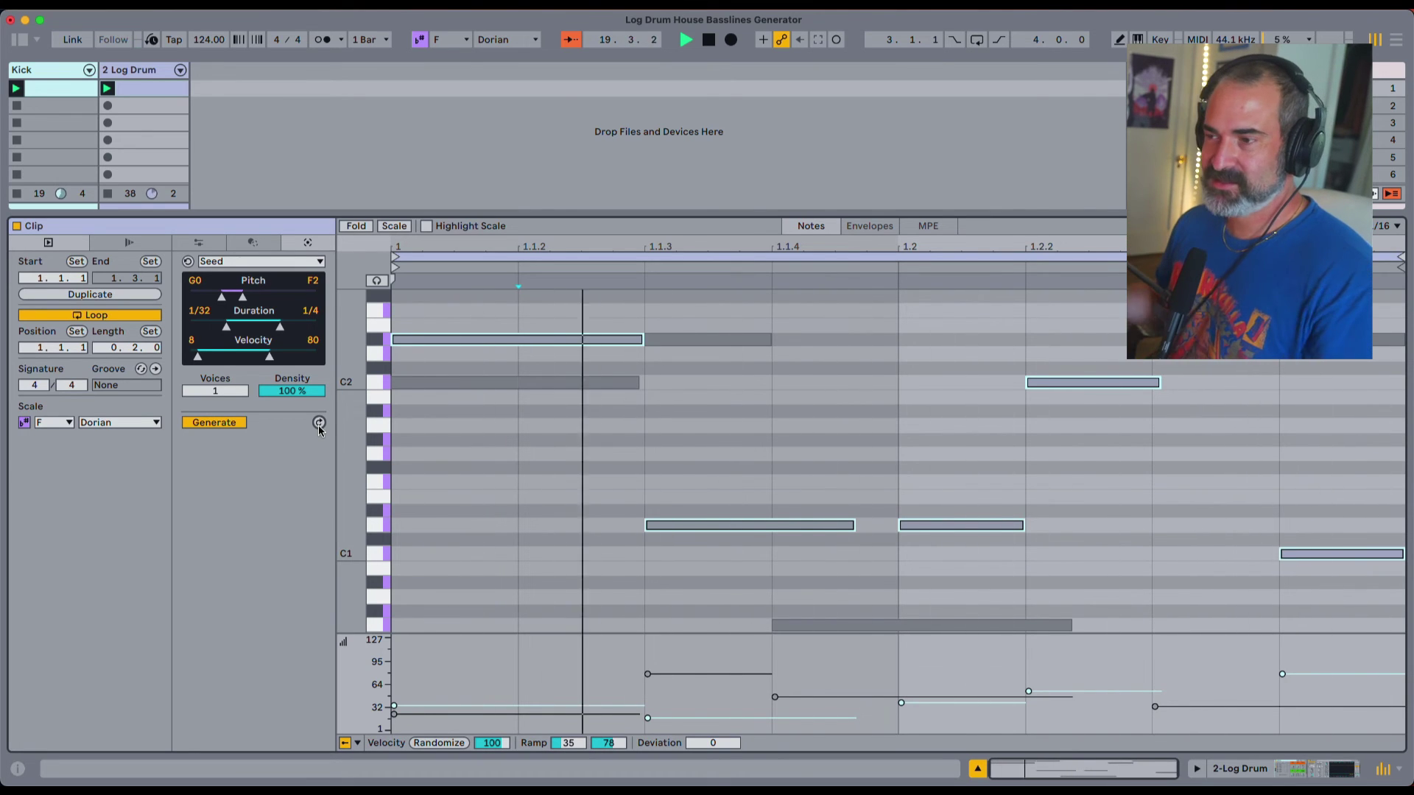
{"action": "left_click", "coordinate": [567, 439]}
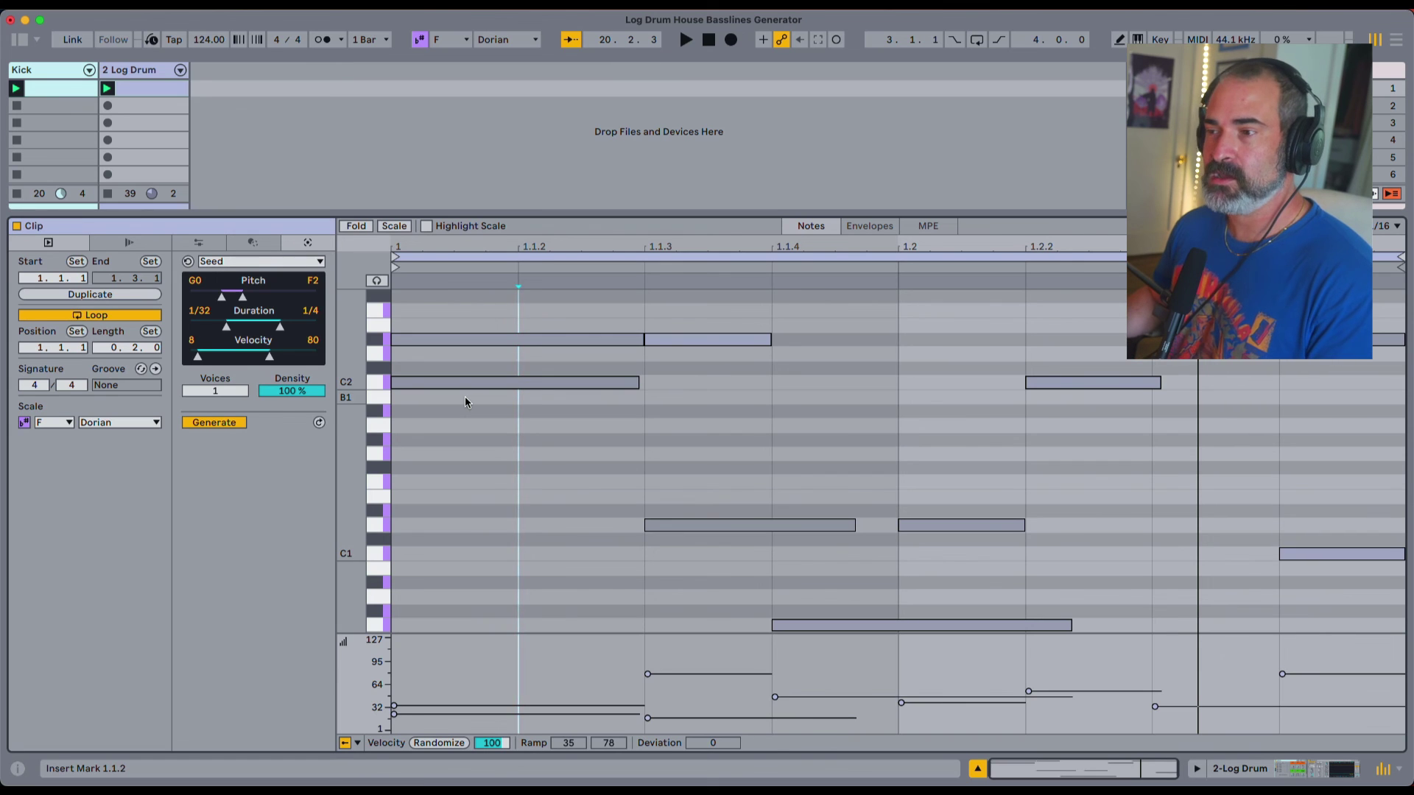
{"action": "mouse_move", "coordinate": [235, 391]}
{"action": "left_mouse_down"}
{"action": "mouse_move", "coordinate": [236, 342]}
{"action": "mouse_move", "coordinate": [241, 402]}
{"action": "left_mouse_up"}
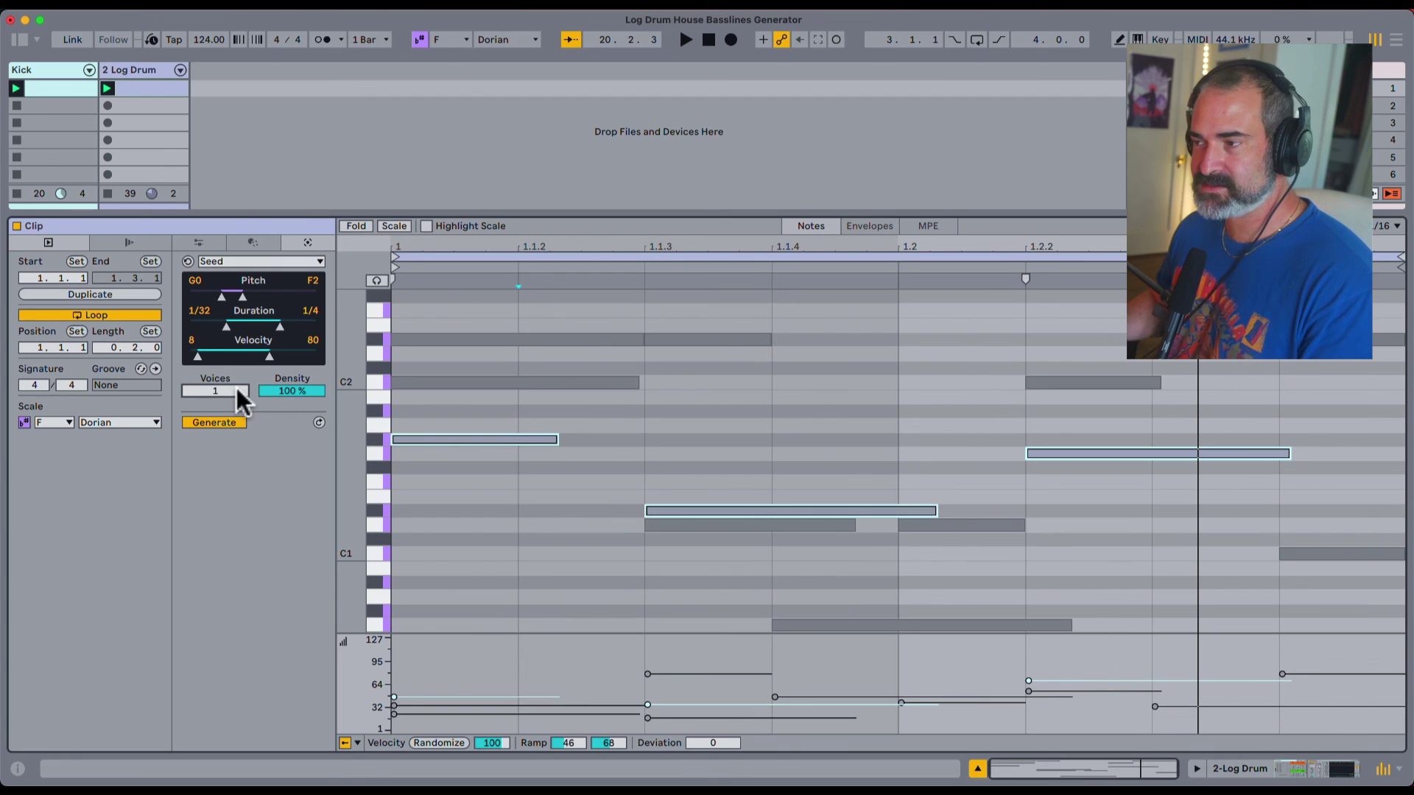